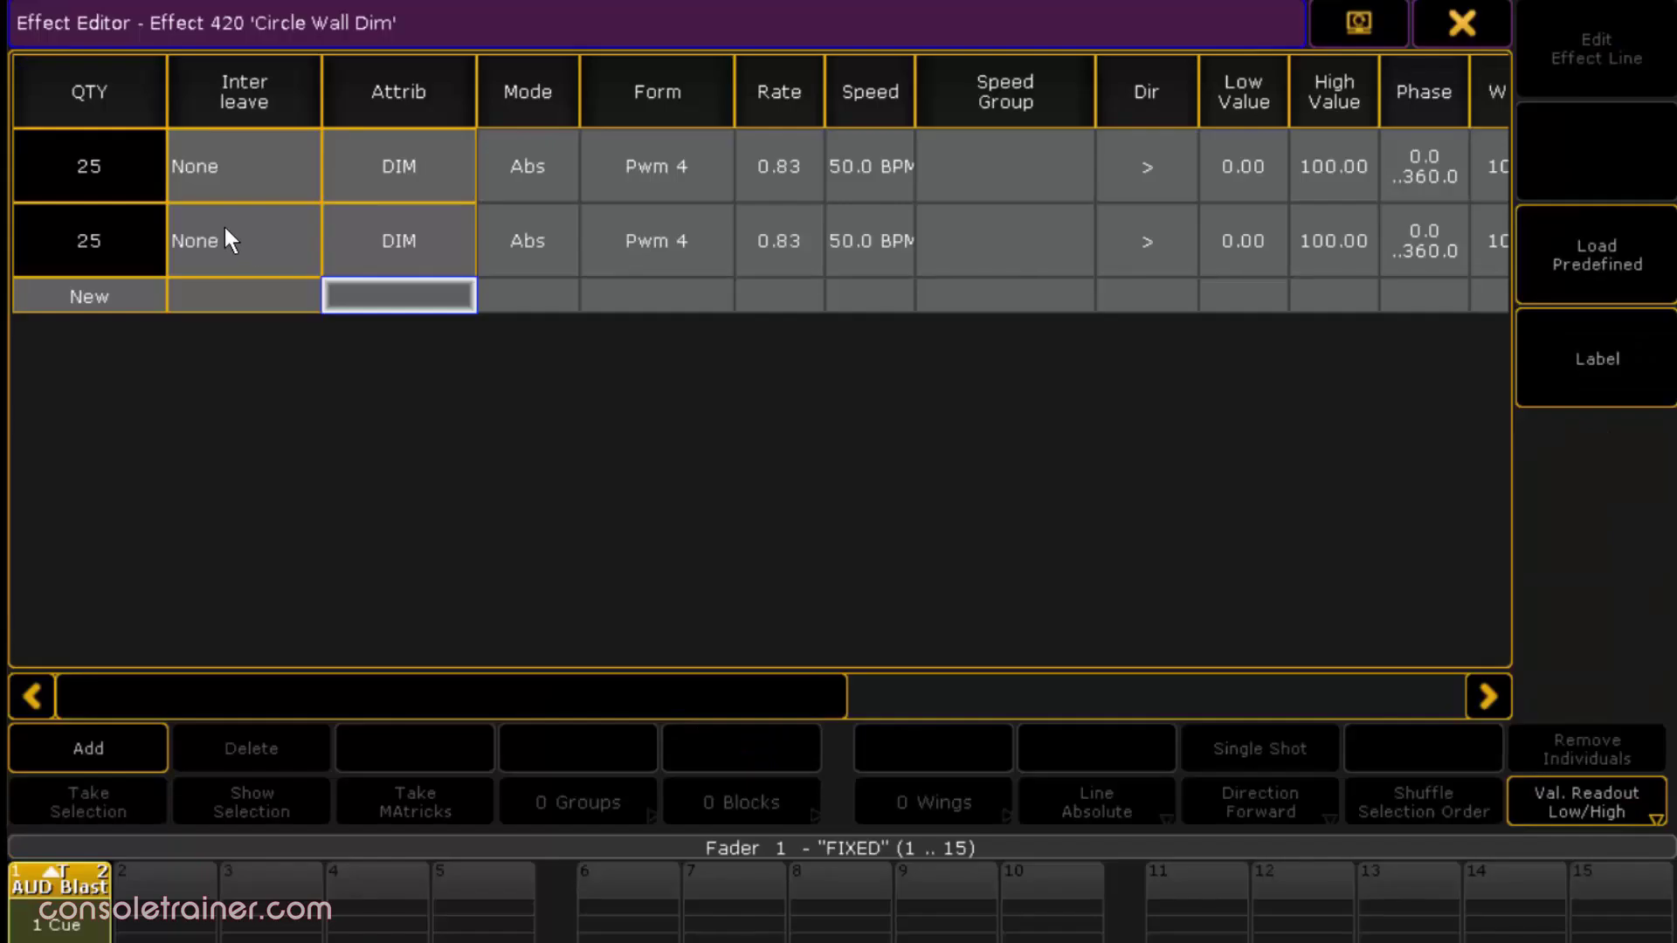
- Assign the current 15-fixture selection to effect 420's line 2 and close the Effect Editor
left_click(68, 822)
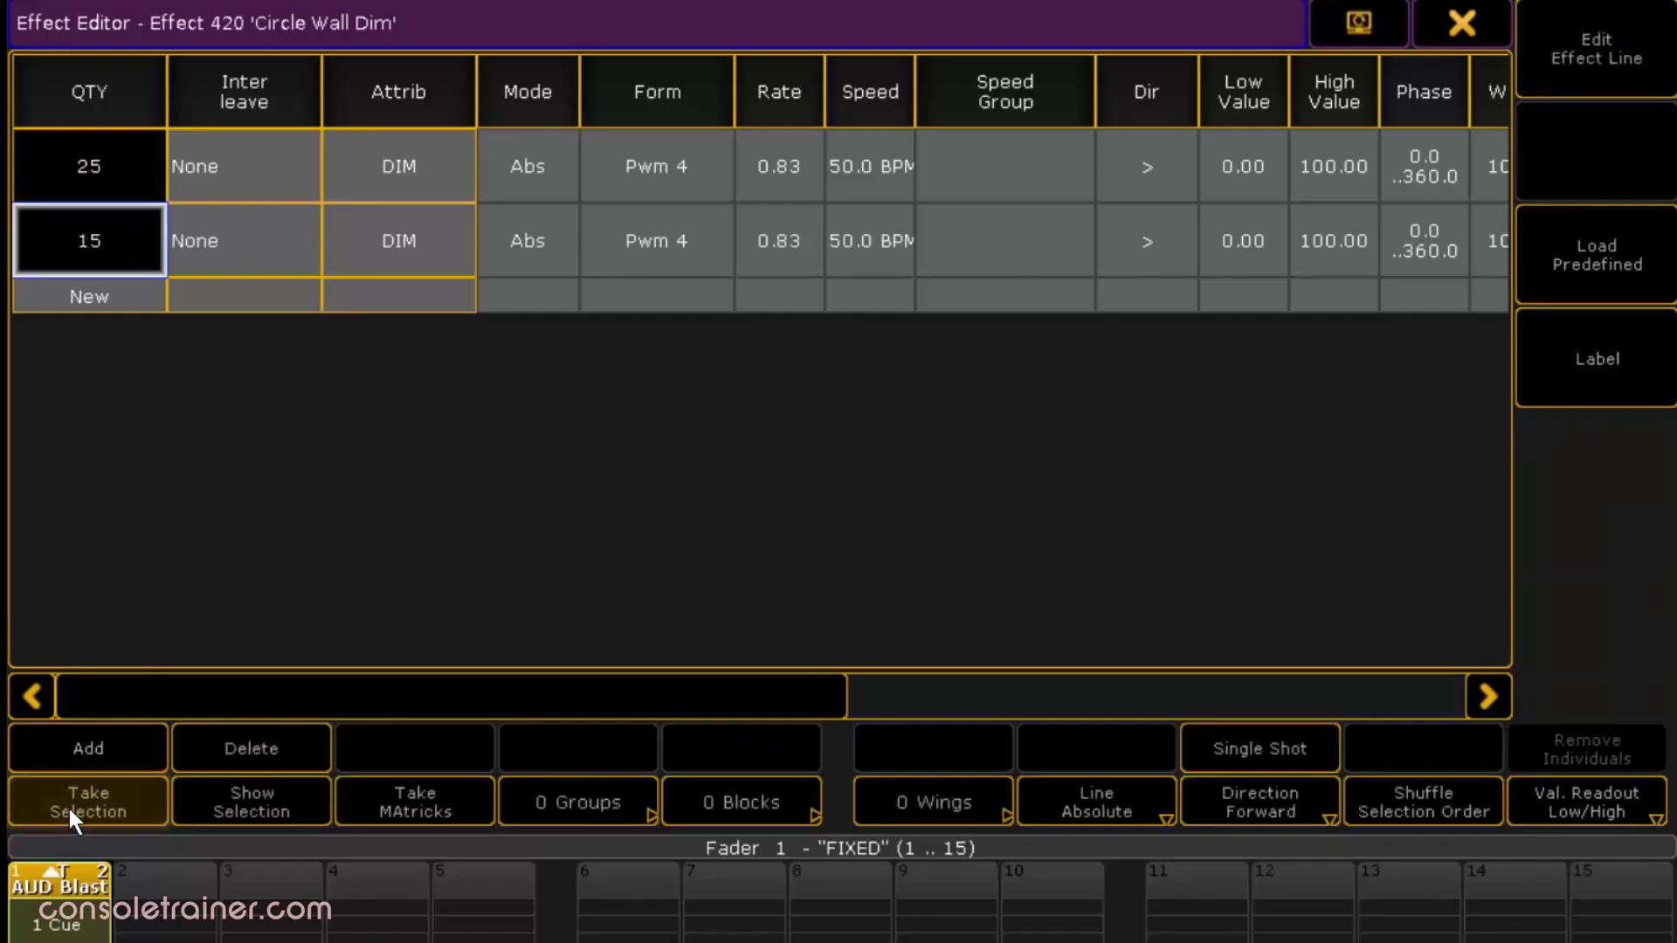
left_click(1437, 33)
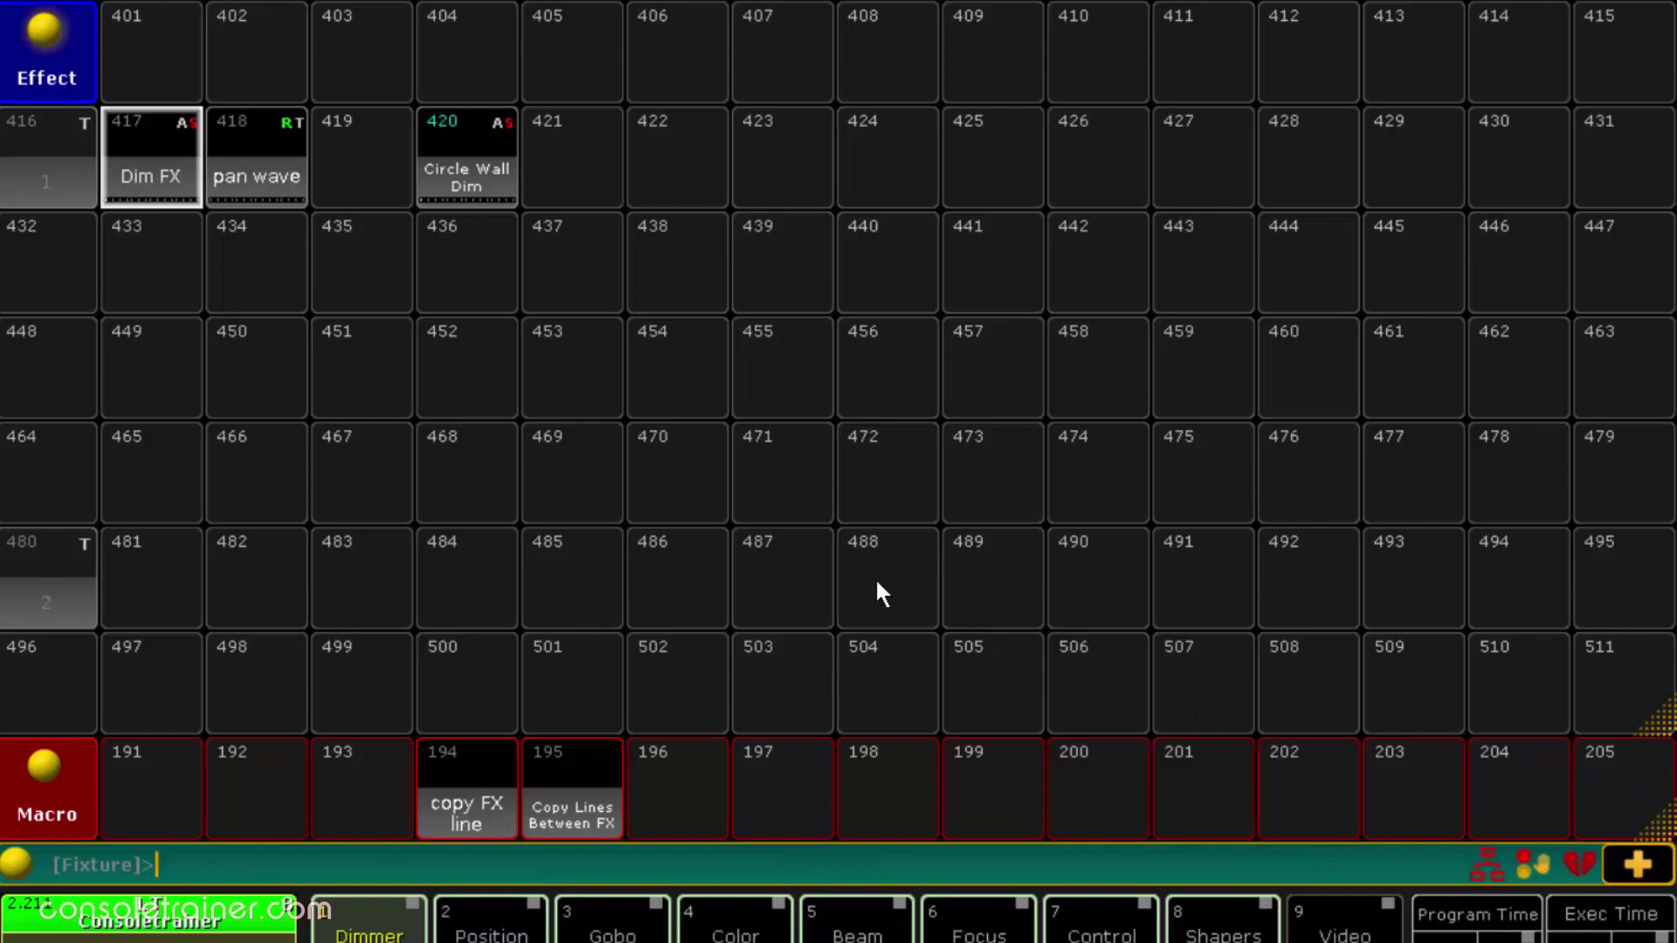
- Inspect effect 417 Dim FX, then start macro 194 'copy FX line' with 417 as source
left_click(154, 136)
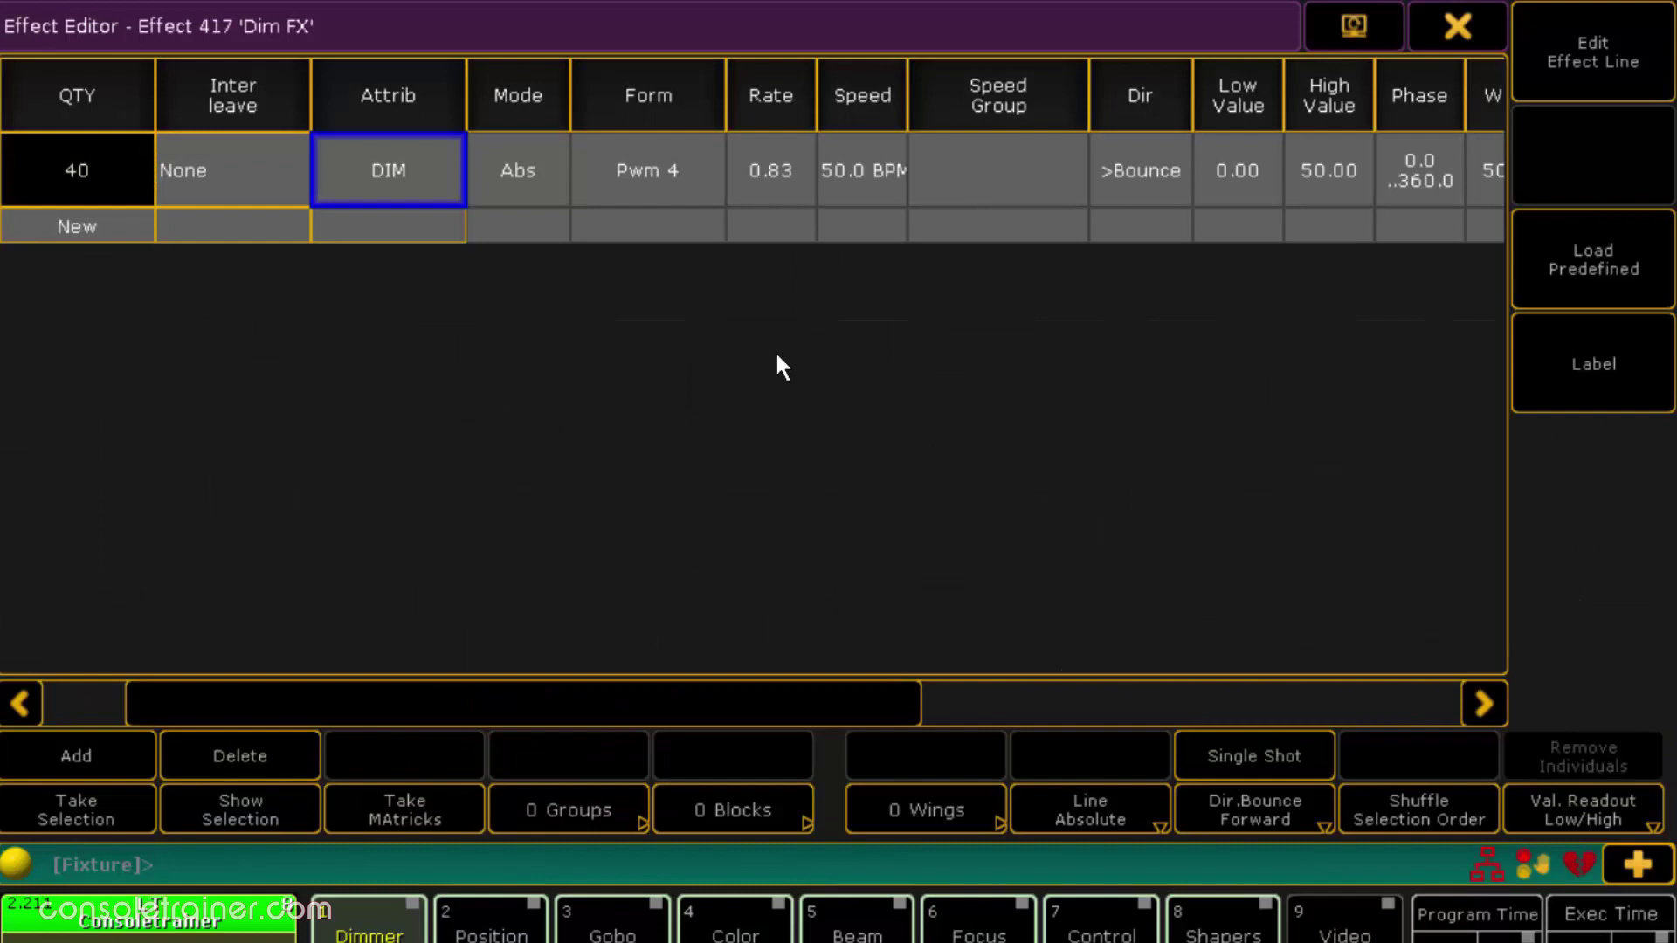
left_click(1457, 28)
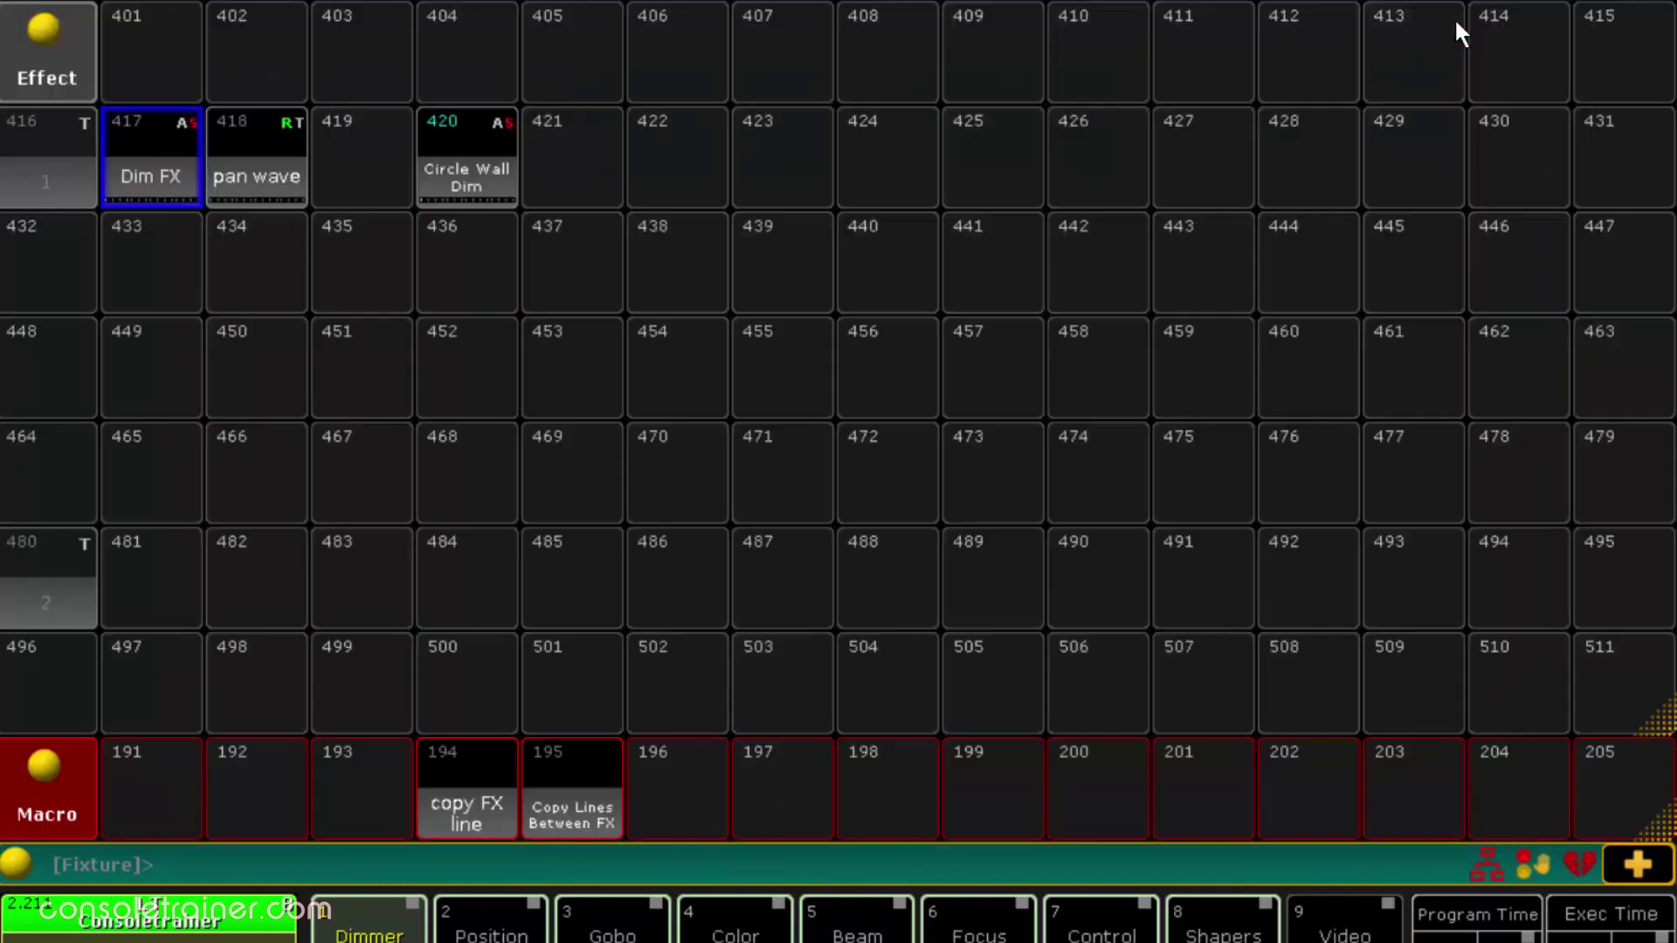
left_click(496, 785)
type("417")
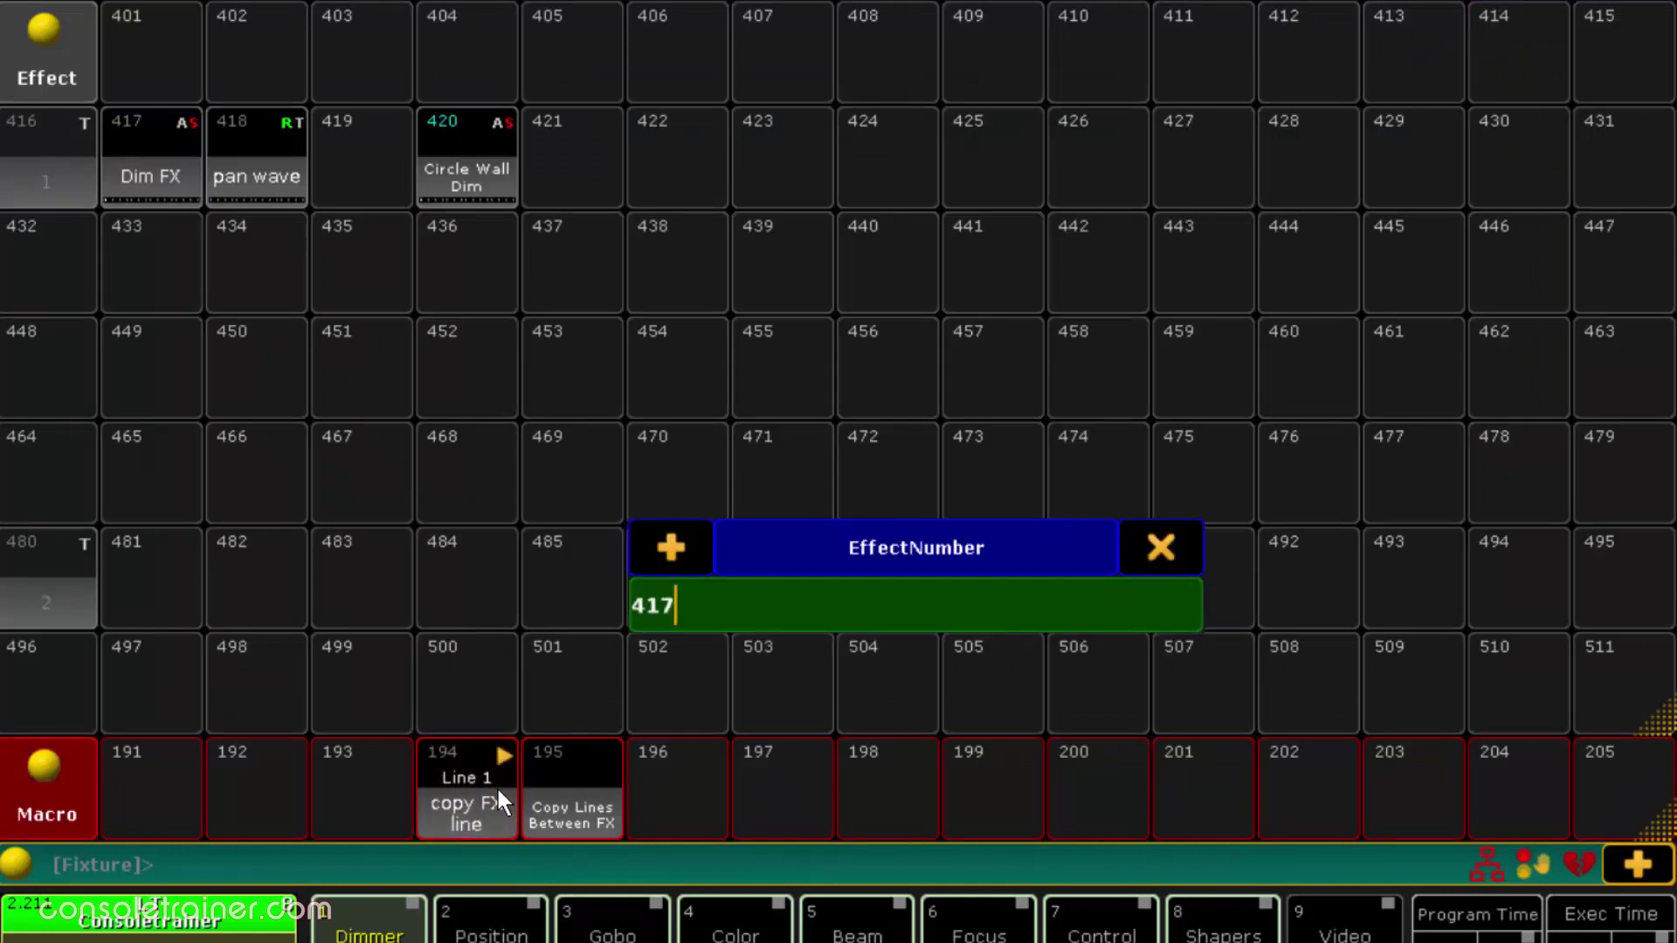
key("Return")
- Copy line 1 into line 2 and open effect 417 to compare both DIM lines
type("1")
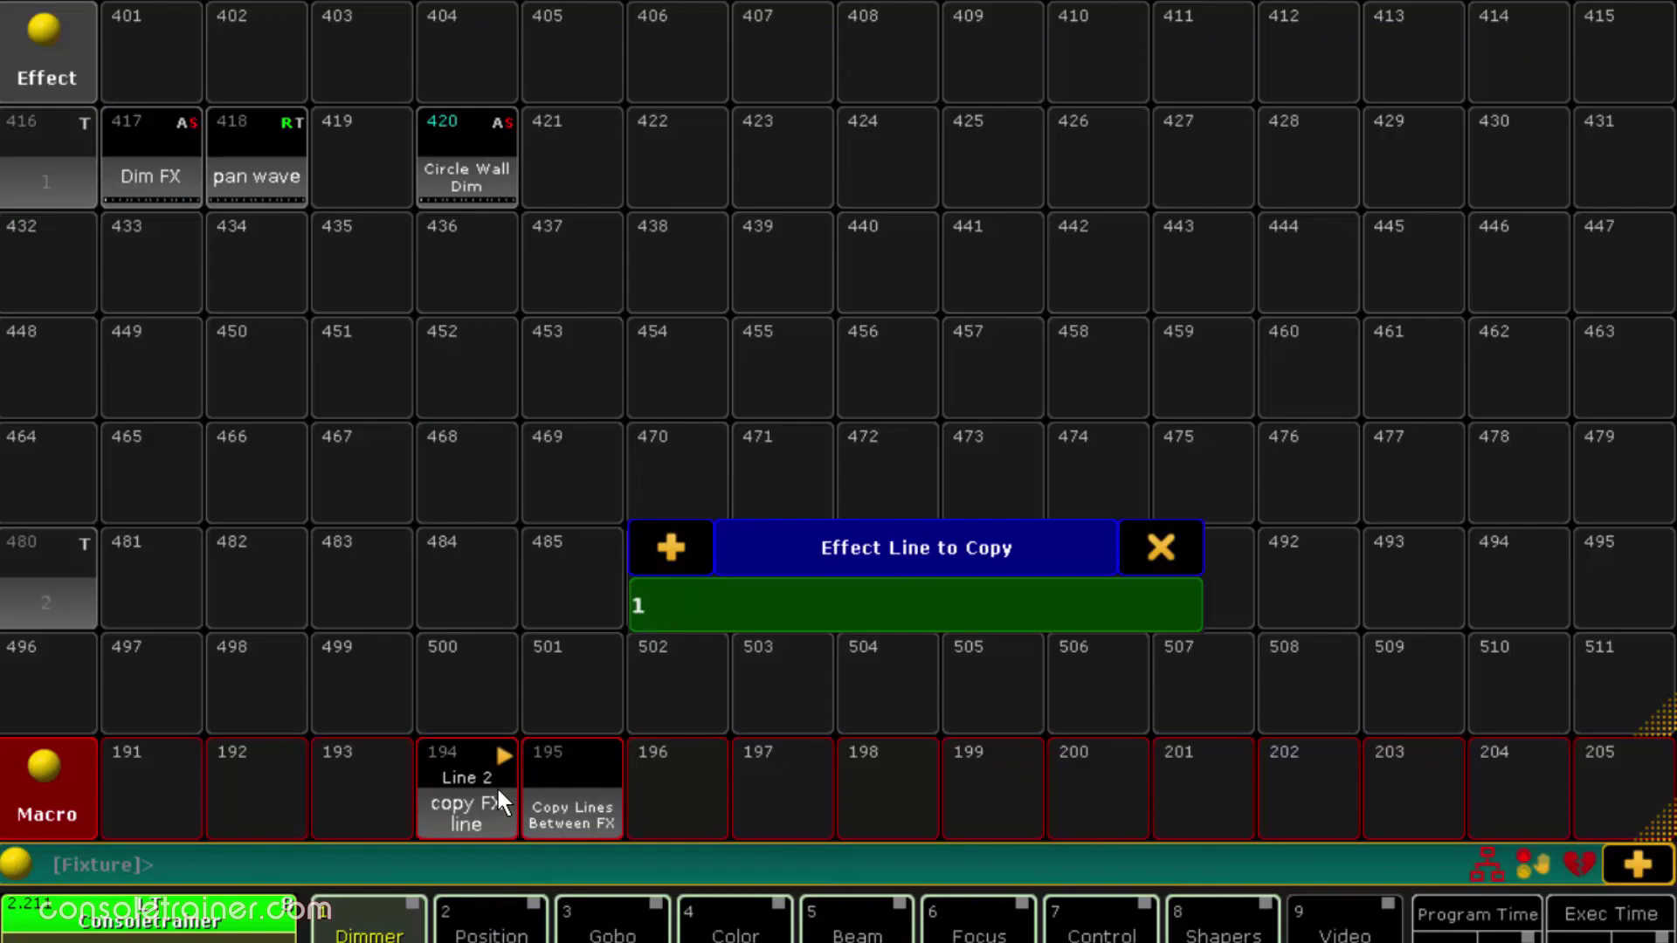
key("Return")
type("2")
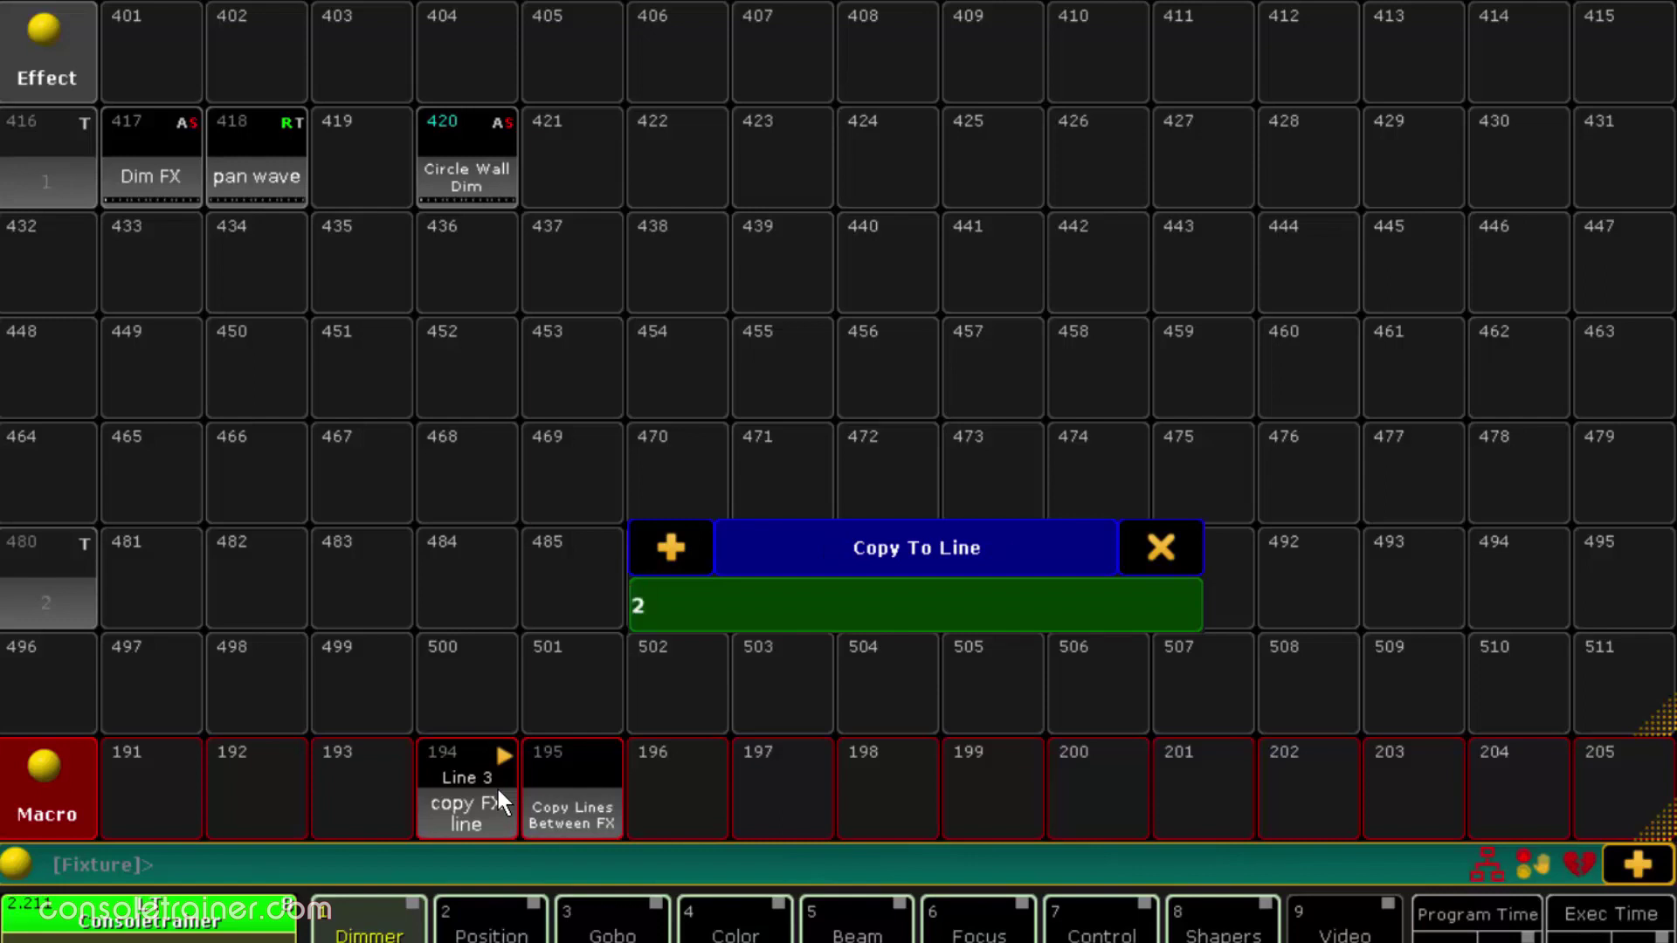
key("Return")
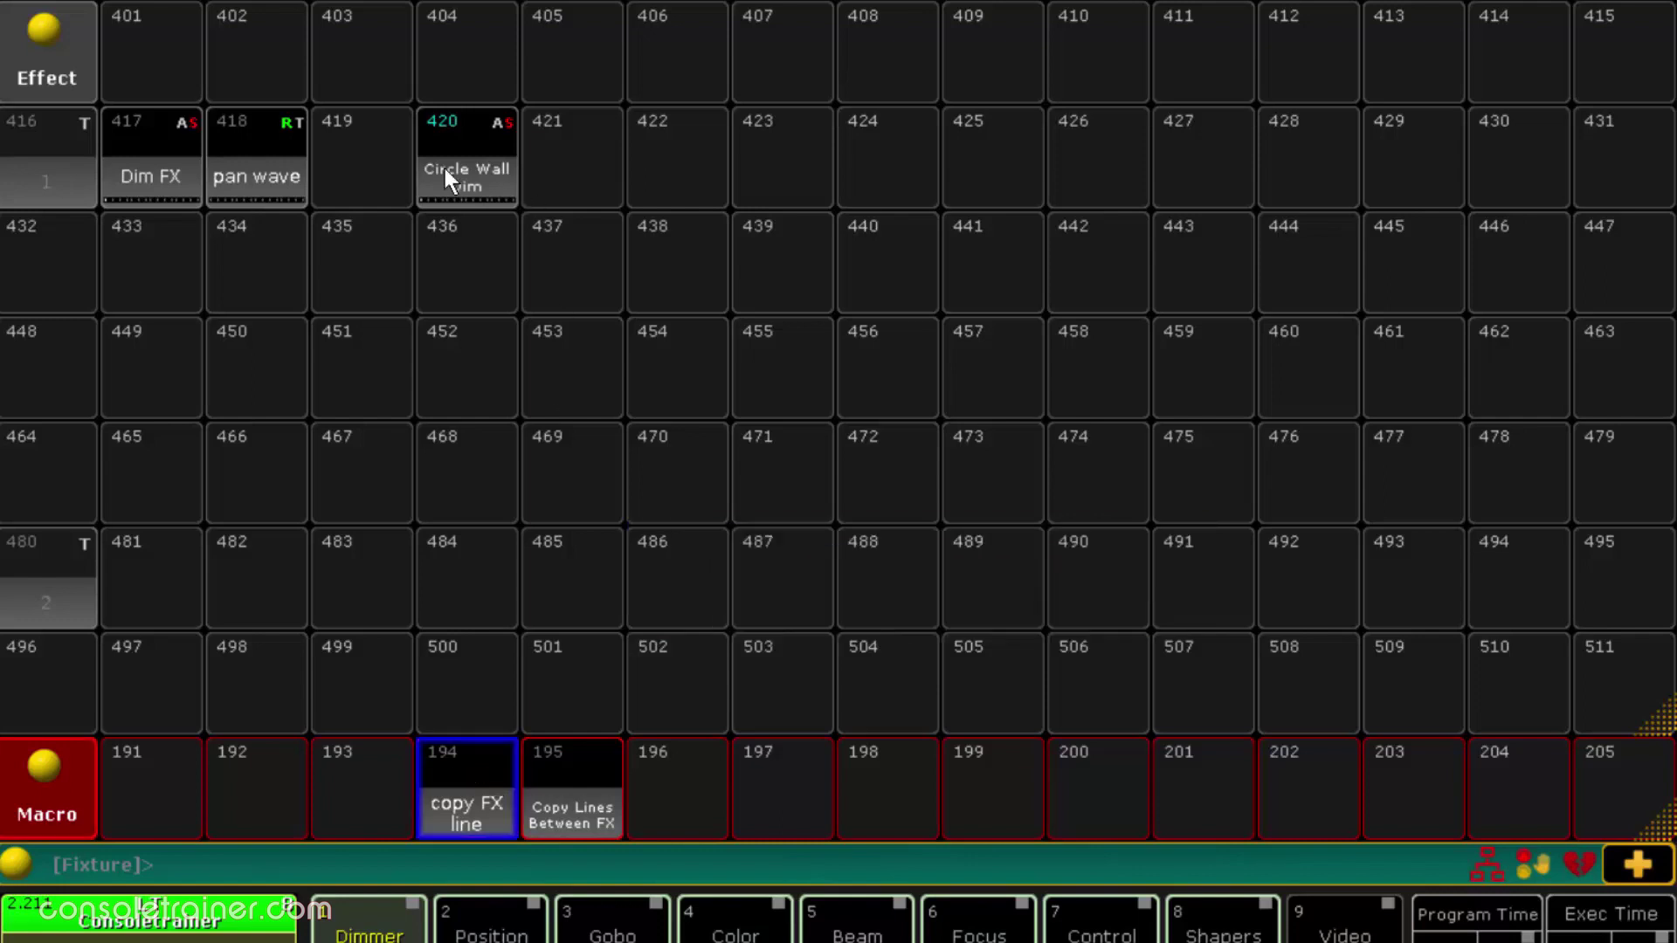
left_click(164, 156)
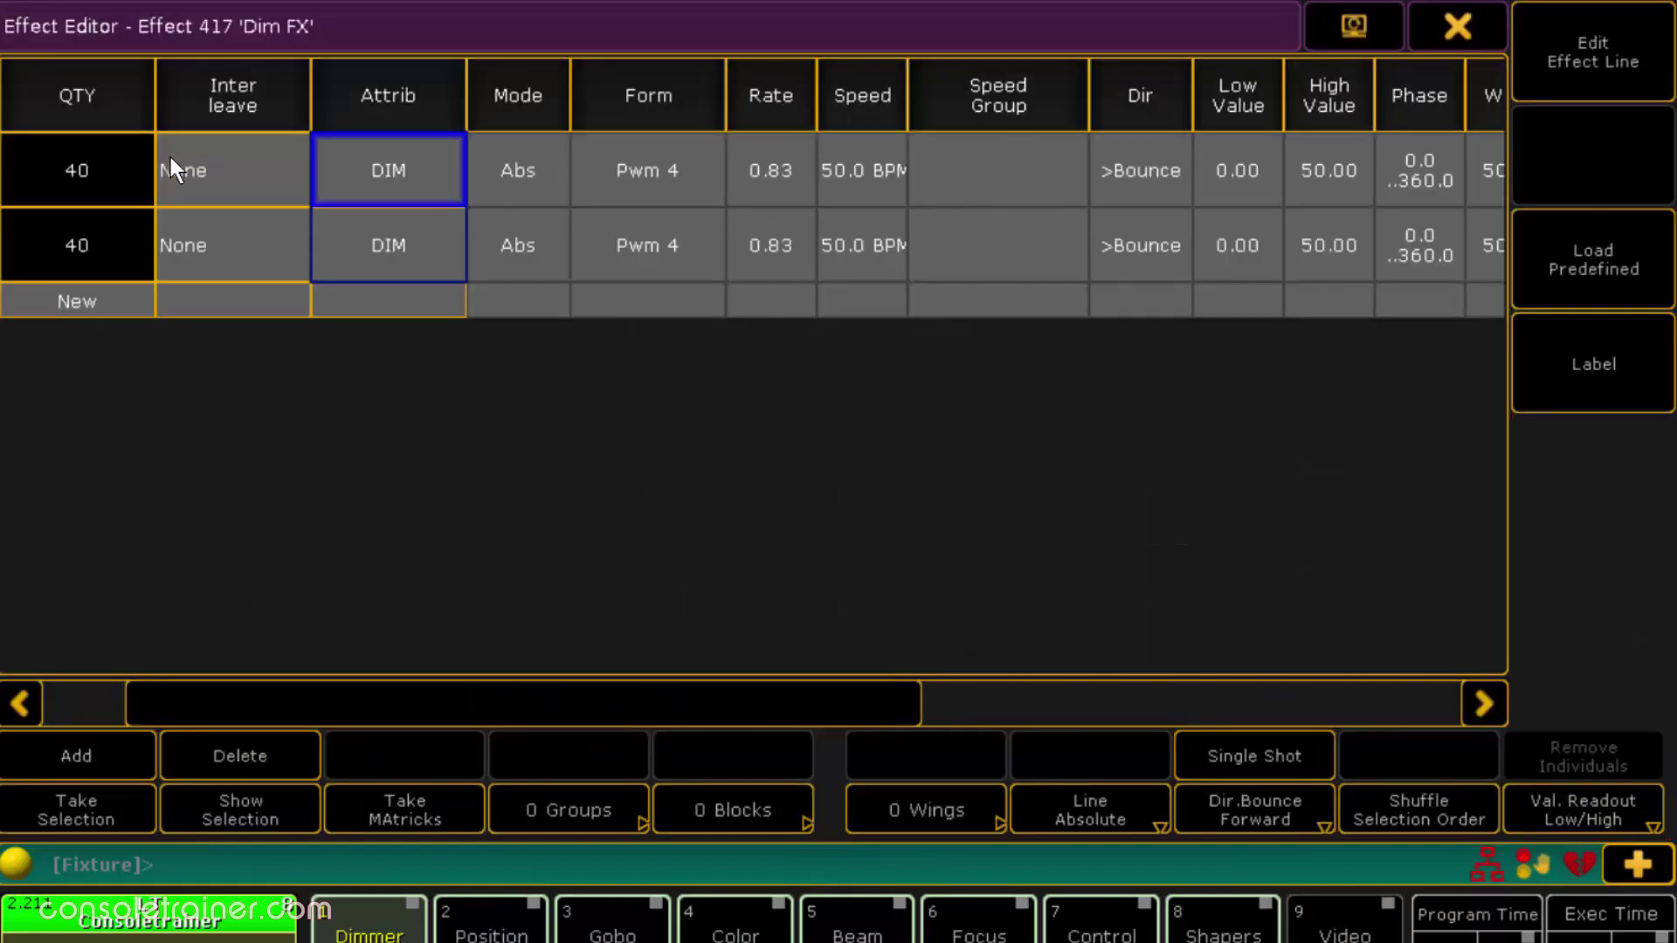
- Assign the current 8-fixture selection to line 2 of effect 417
left_click(116, 252)
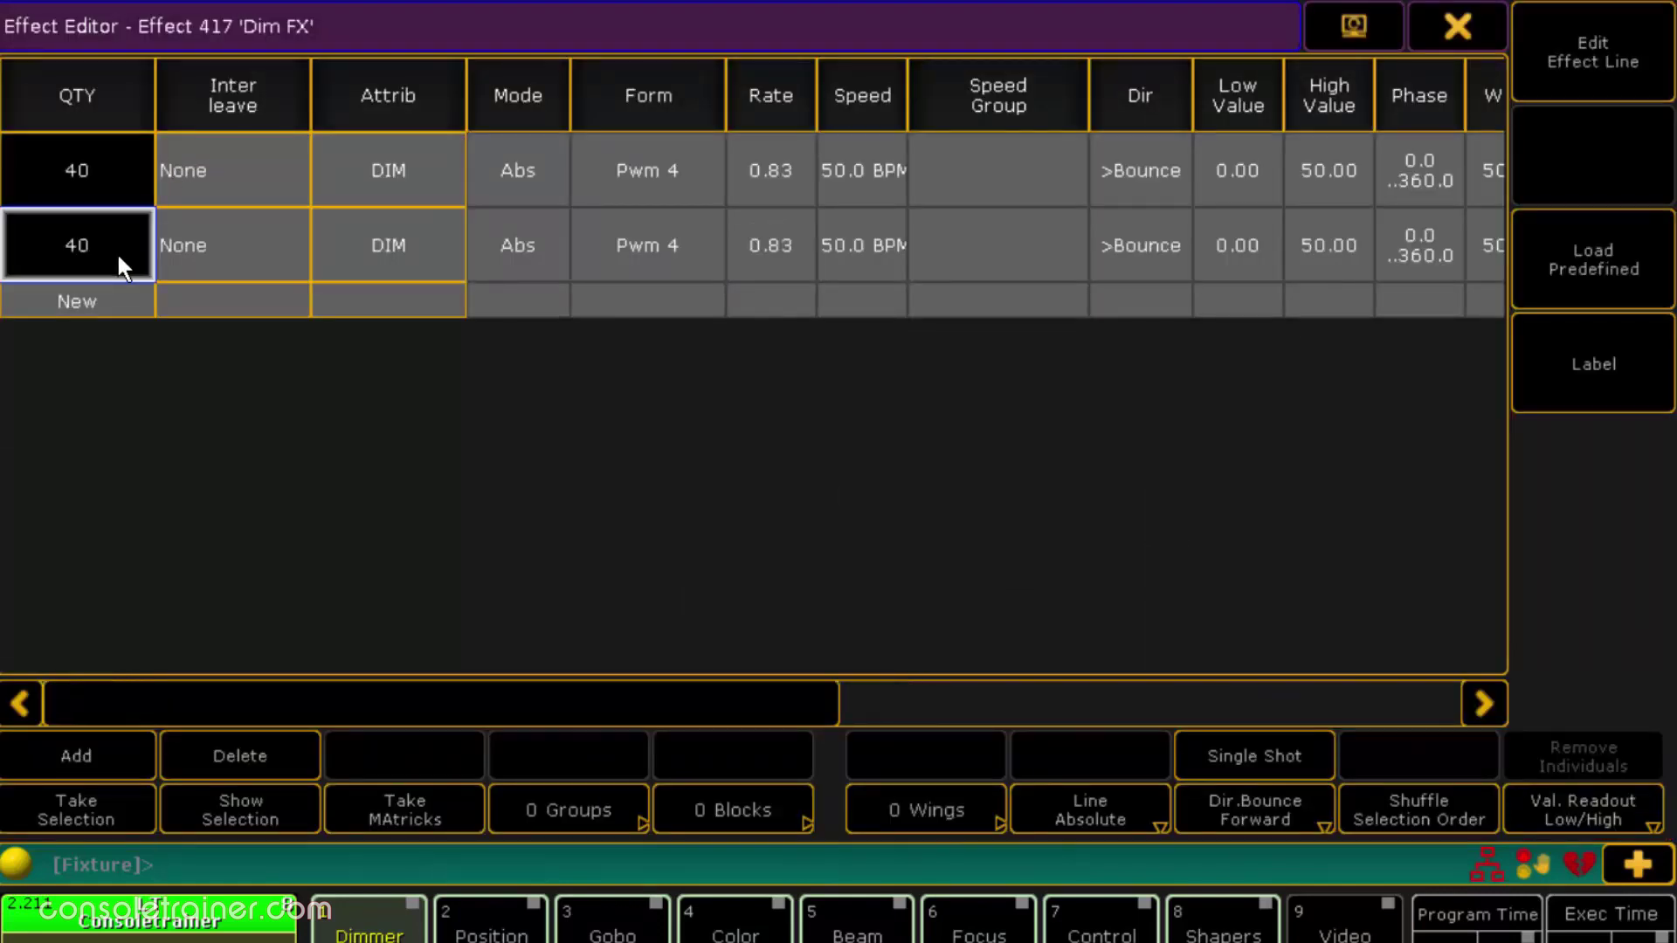
left_click(135, 805)
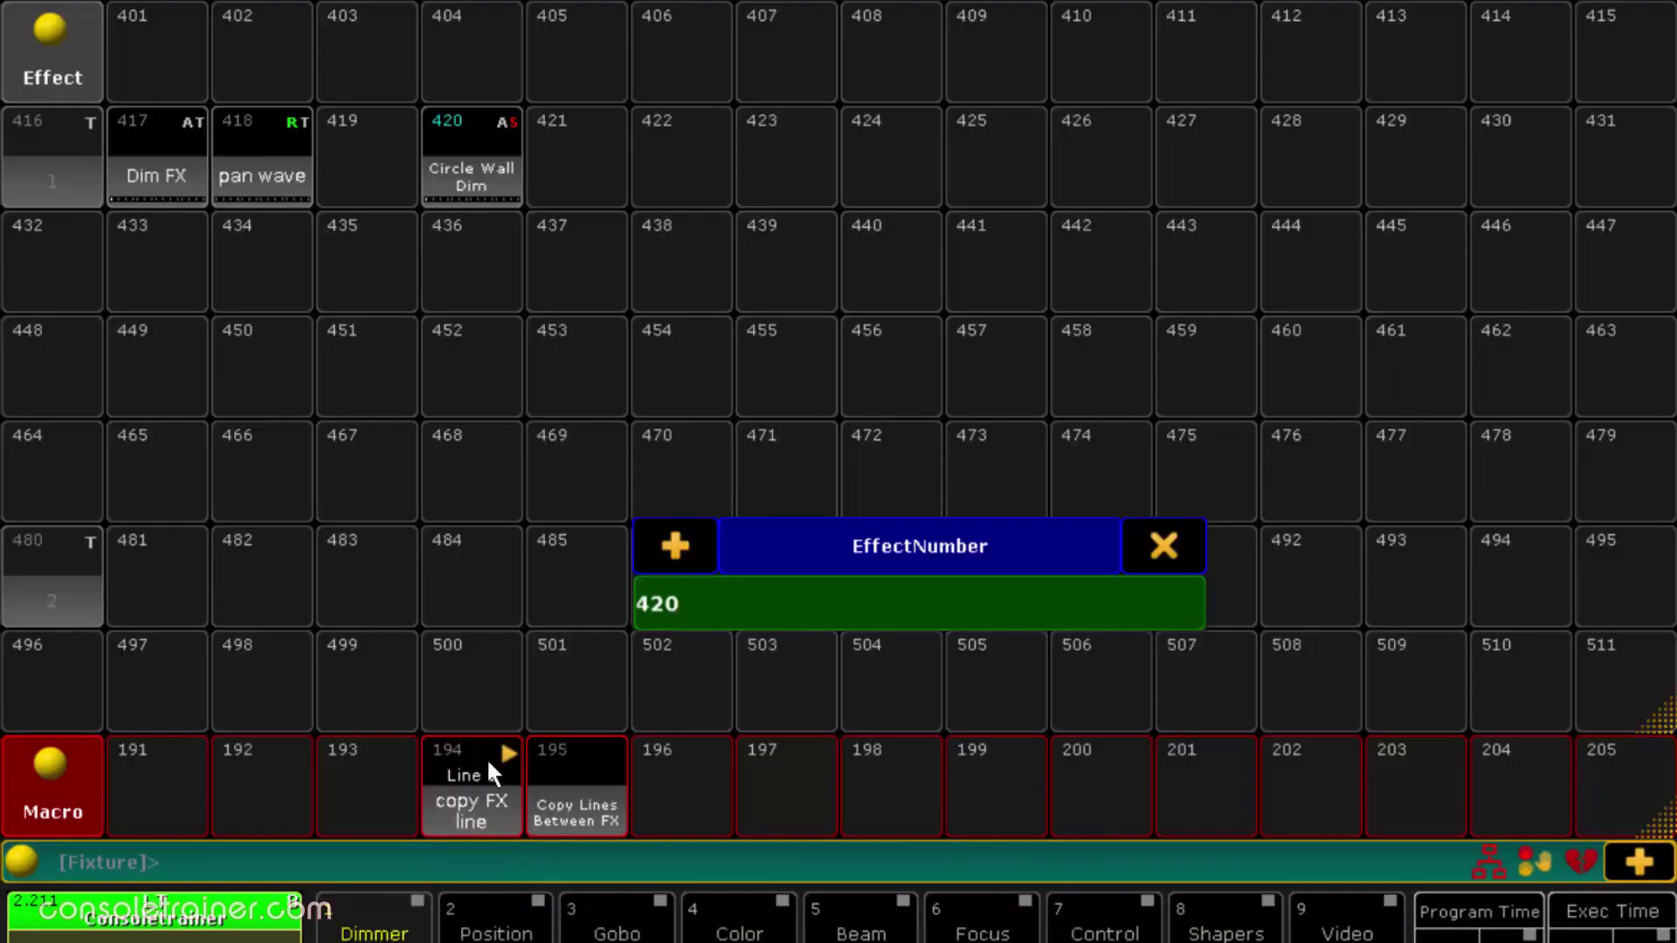
- Copy effect 420's lines 1 thru 2 to line 3, then review effect 420 and macro 194
key("Return")
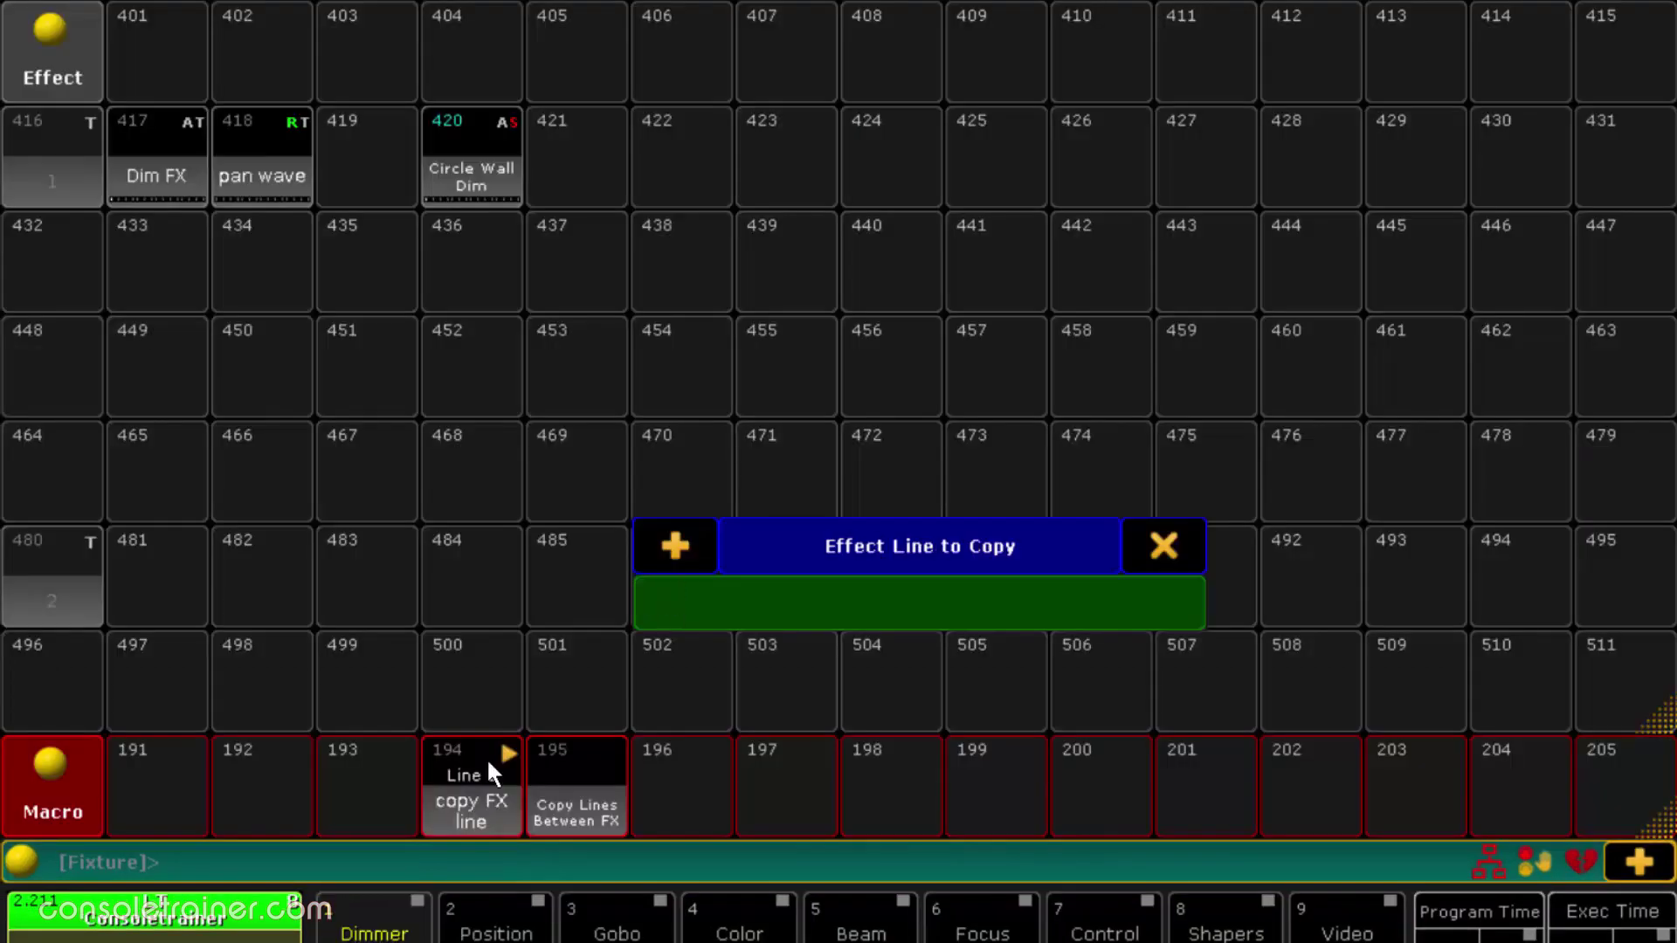
type("1 thru 2")
key("Return")
type("3")
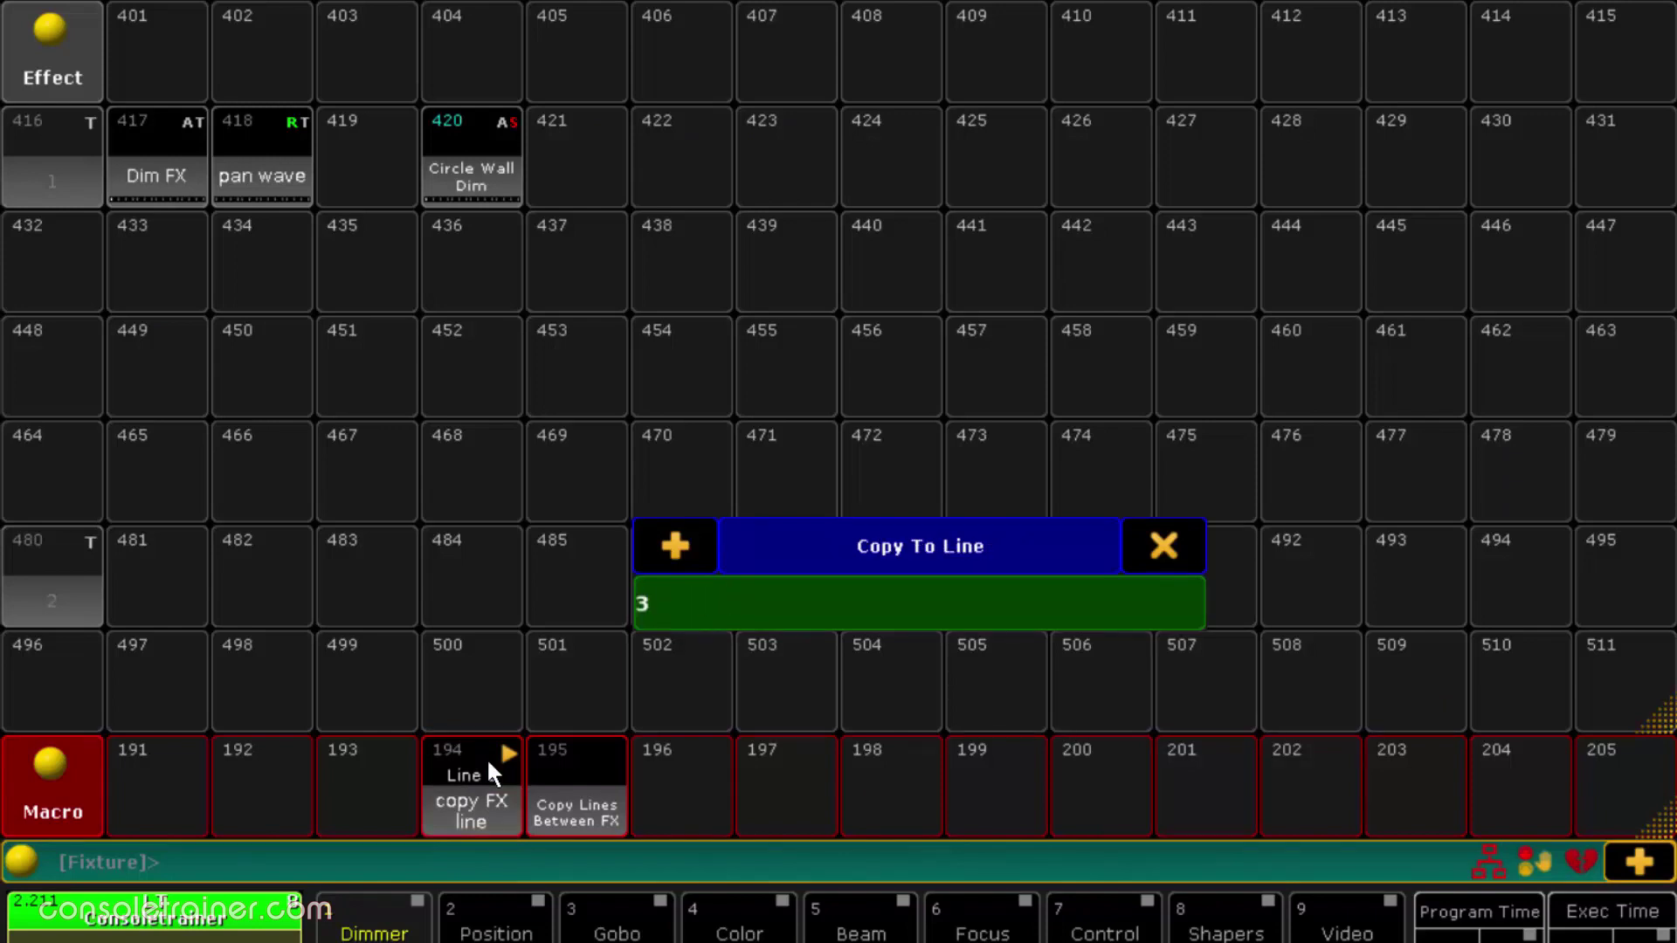
key("Return")
right_click(491, 193)
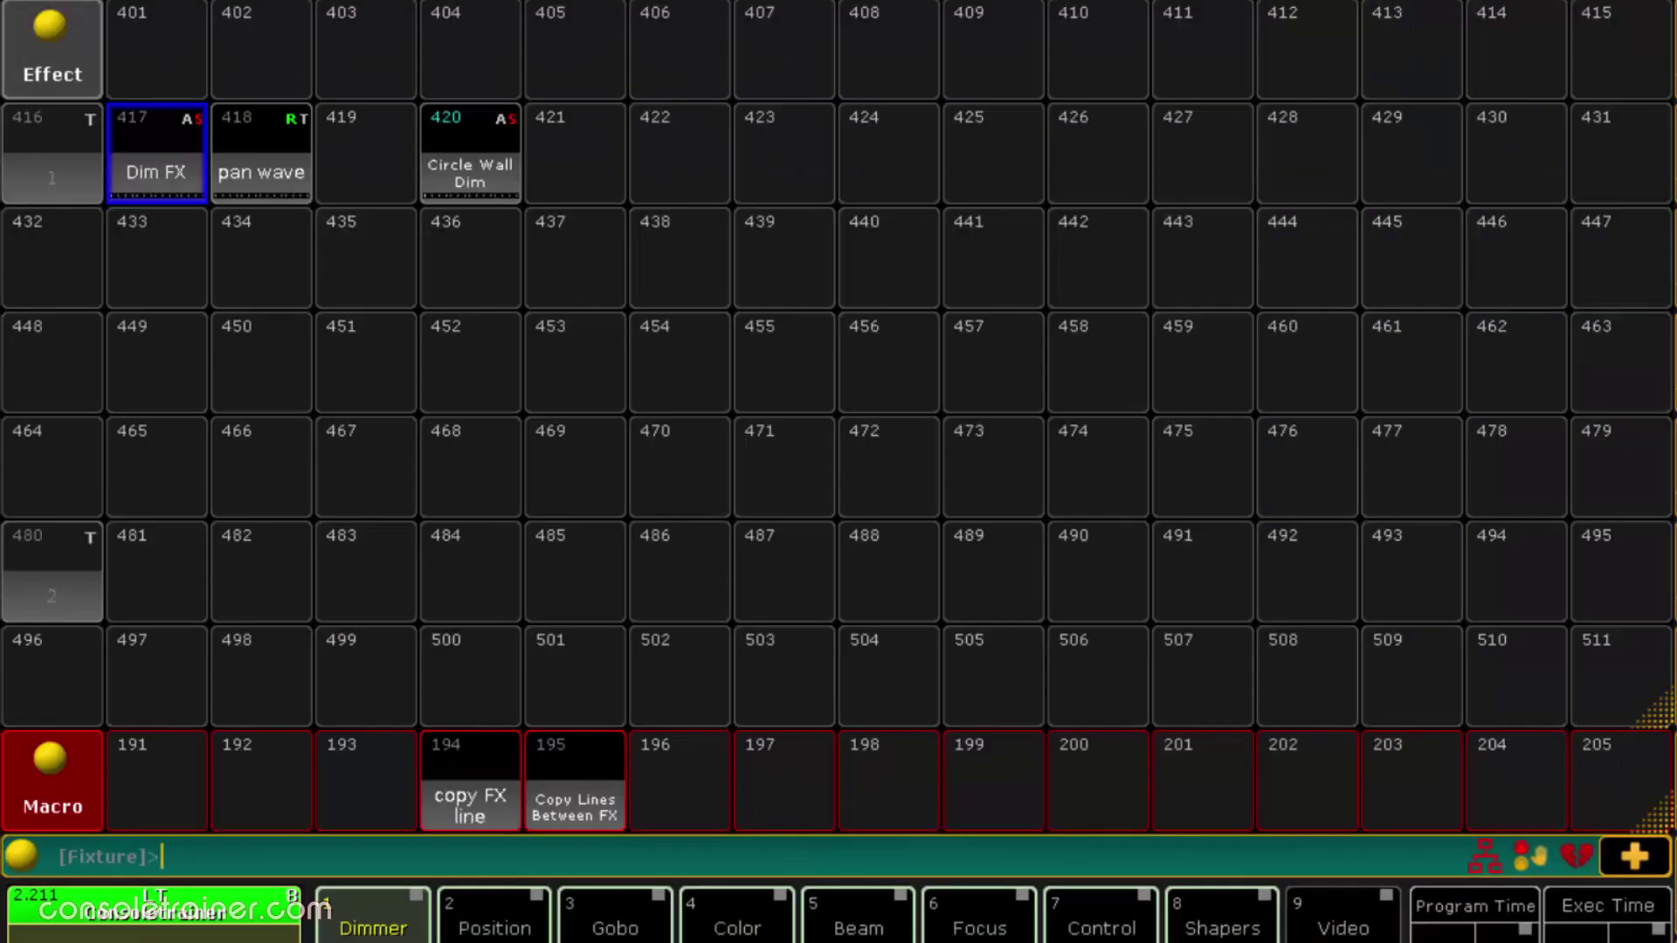
right_click(476, 744)
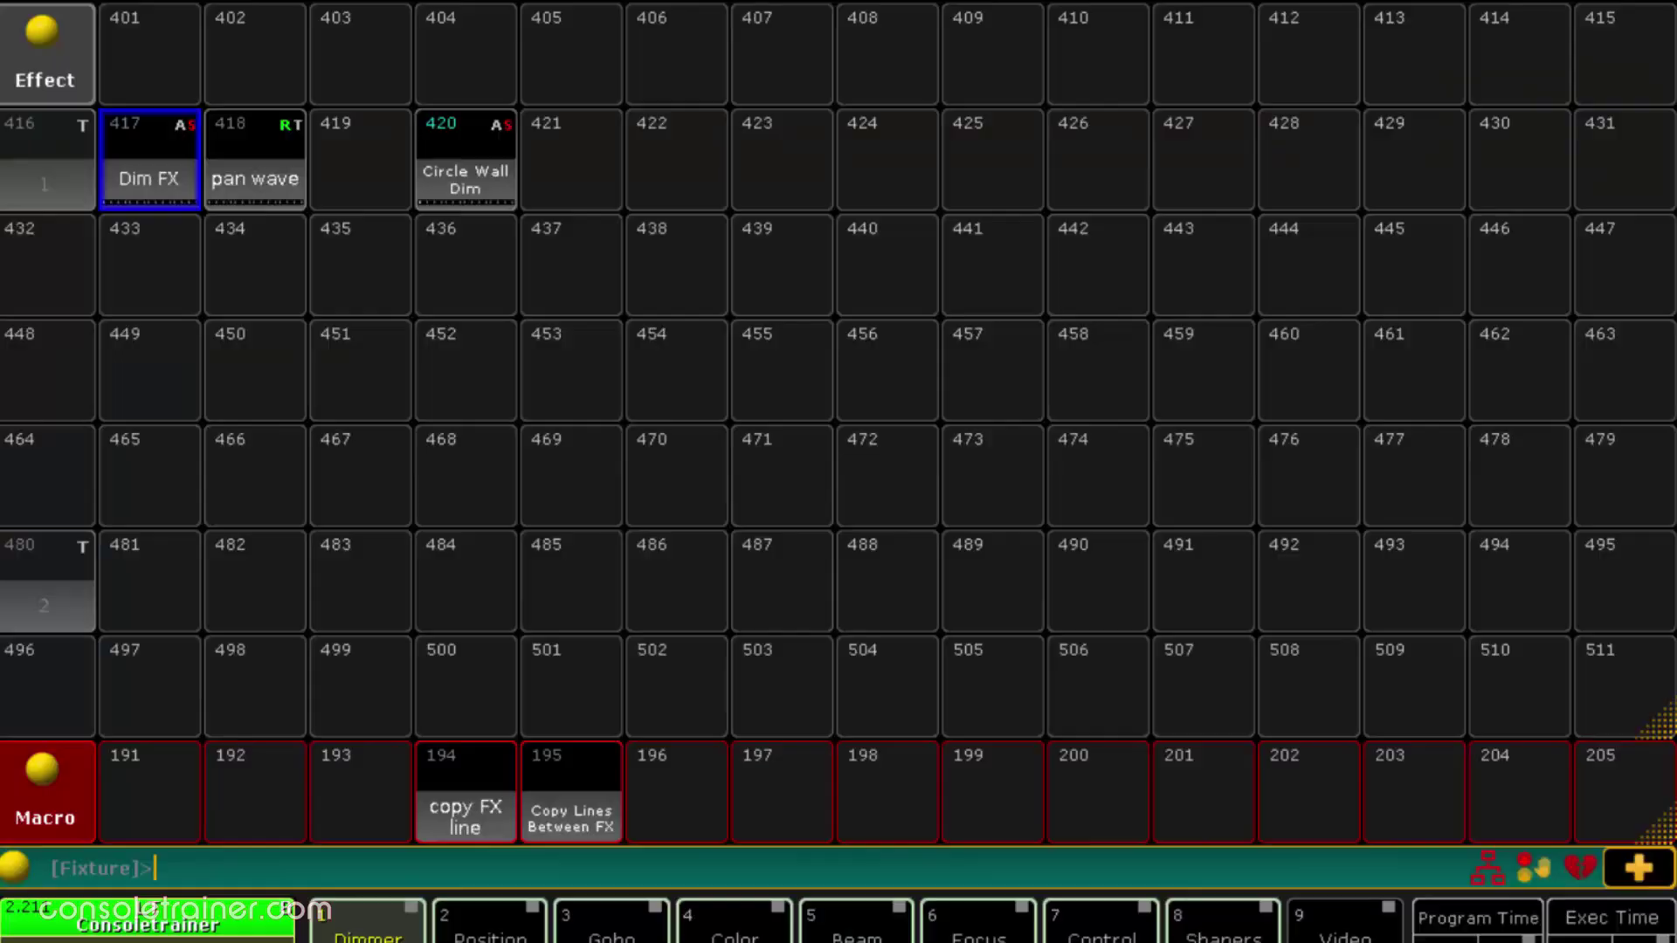
- Run 'copy effect 1.417.1 at 1.417.2' to duplicate effect 417's line 1 onto line 2
type("copy effect ")
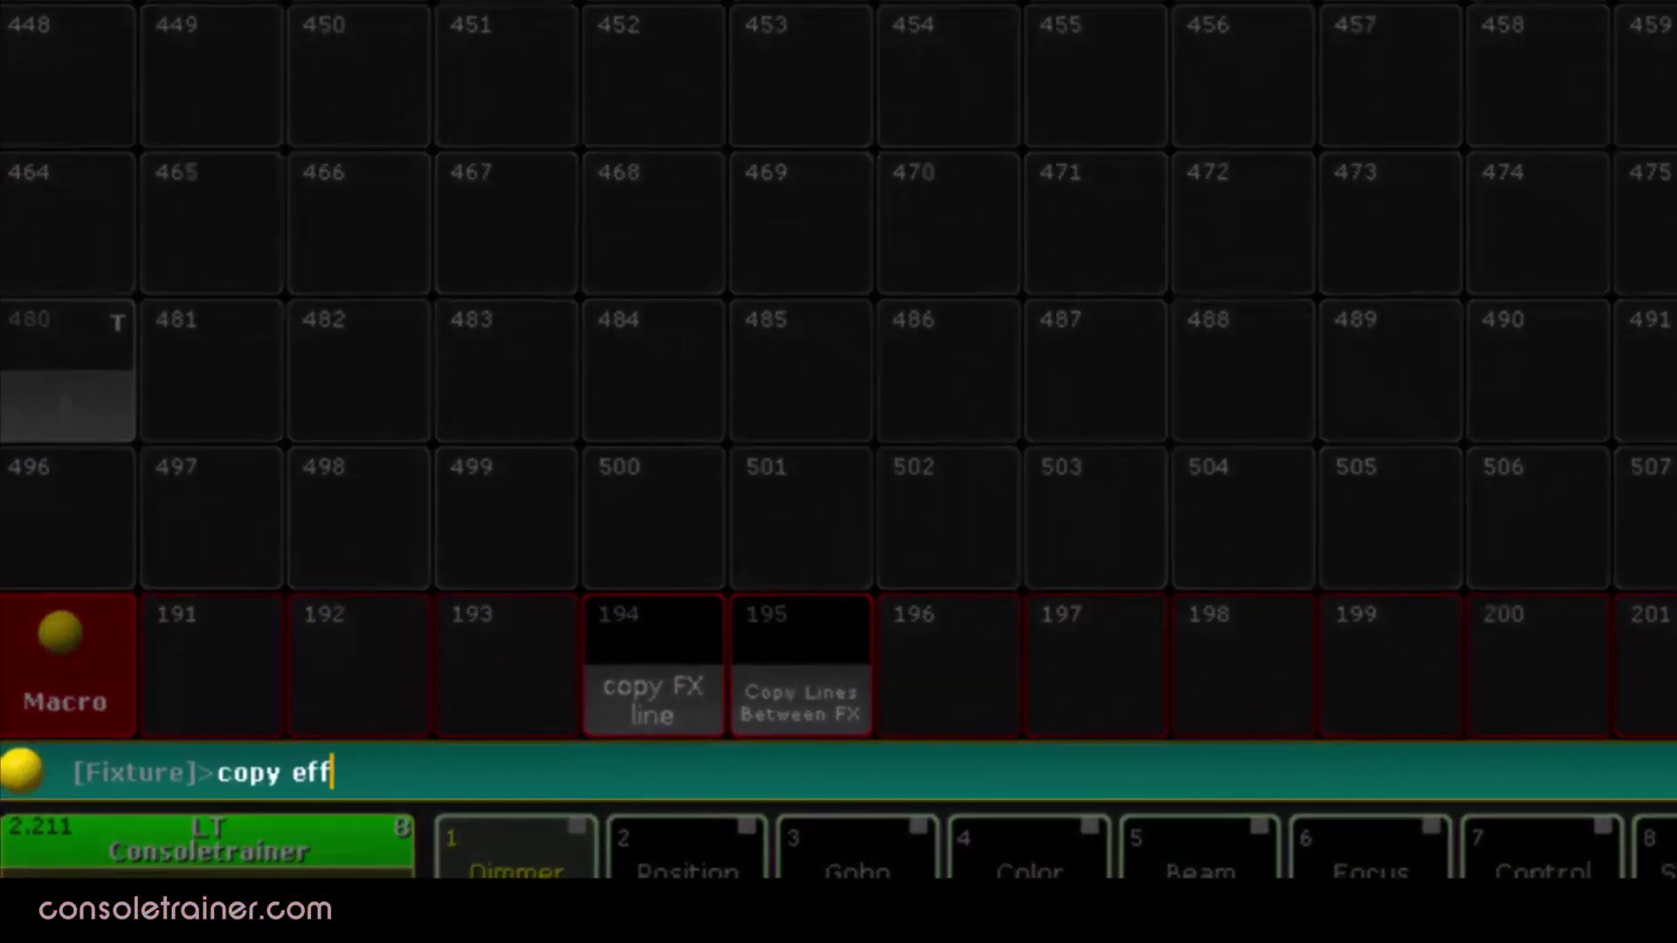
type("1.")
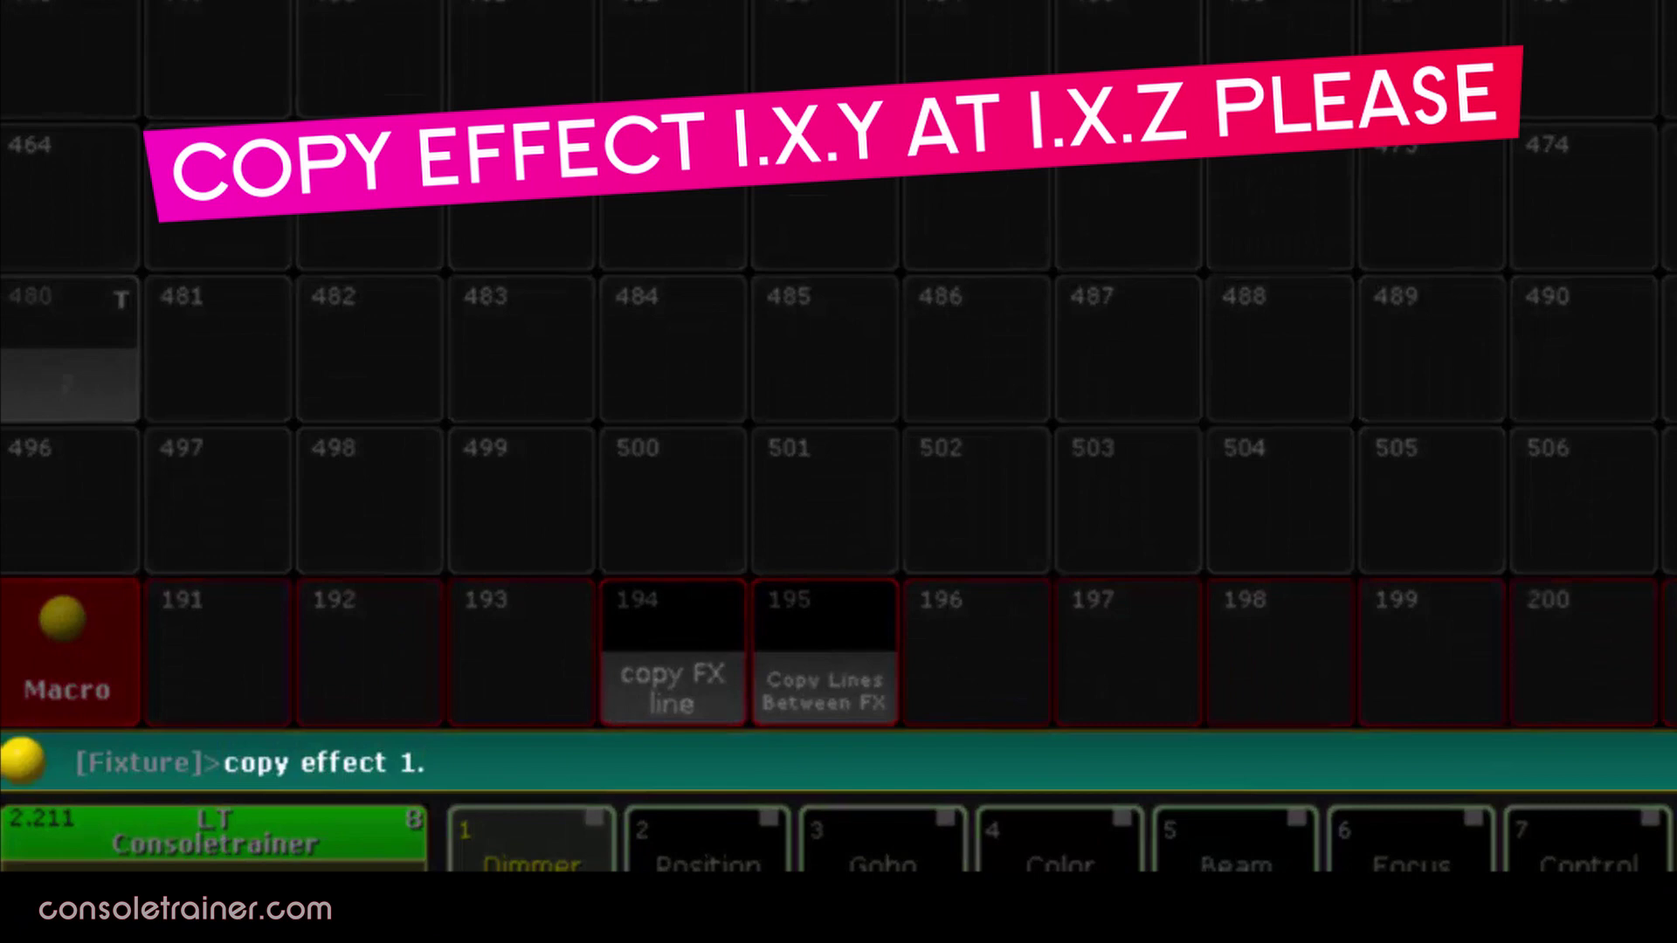
type("417.1")
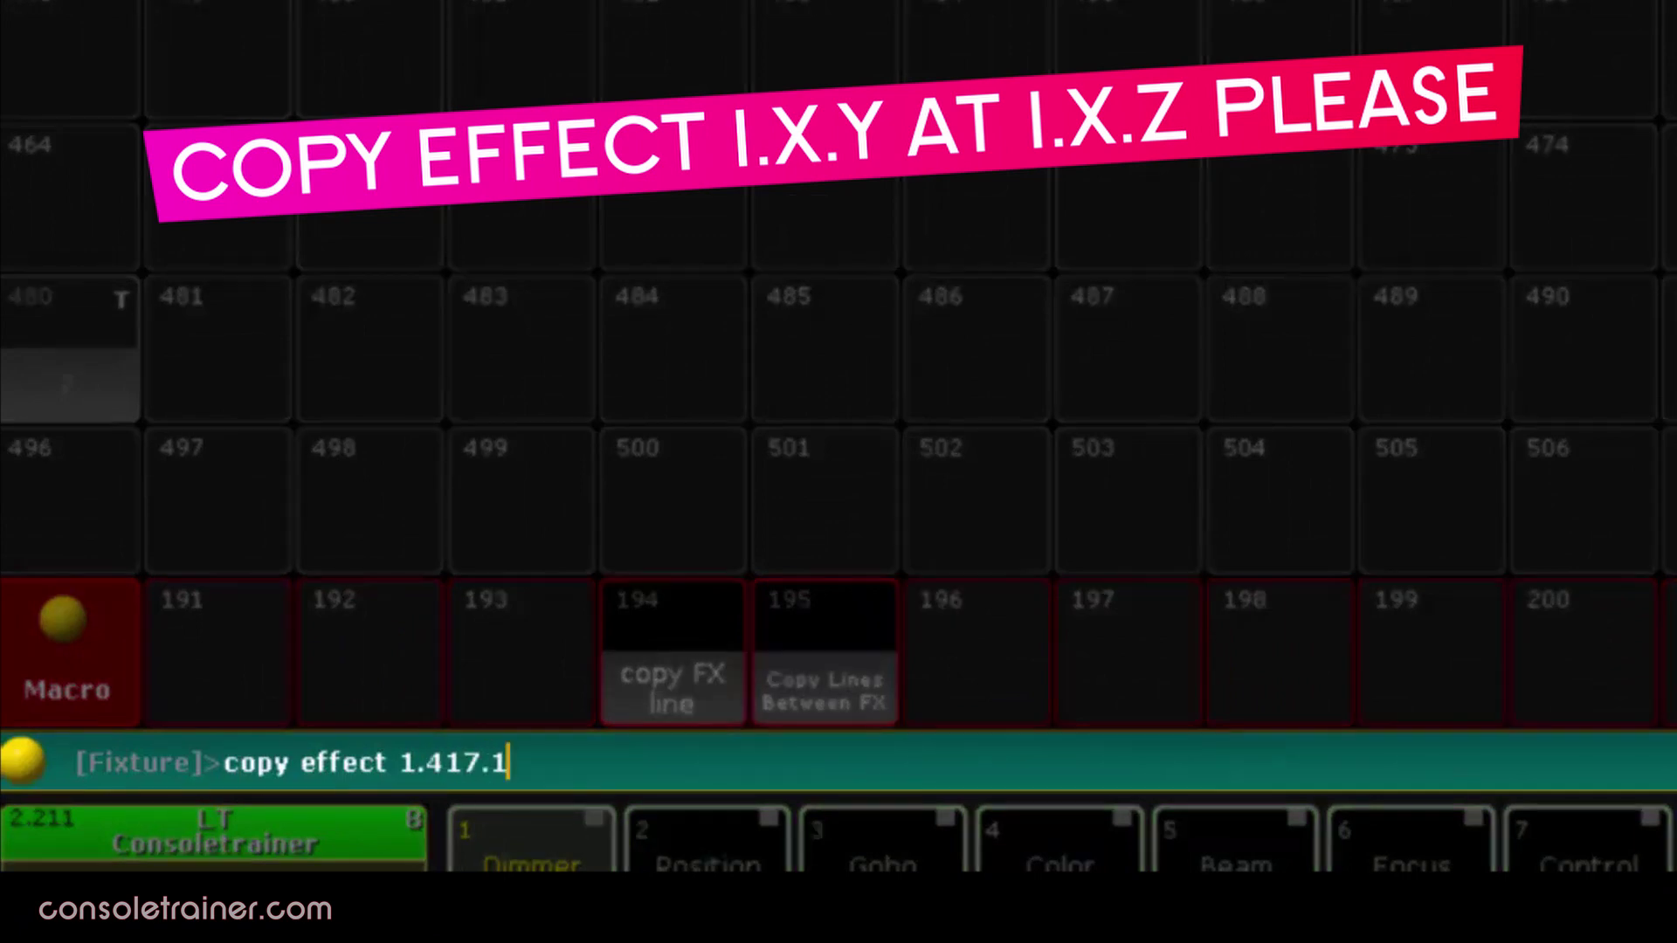
type(" at 1.417")
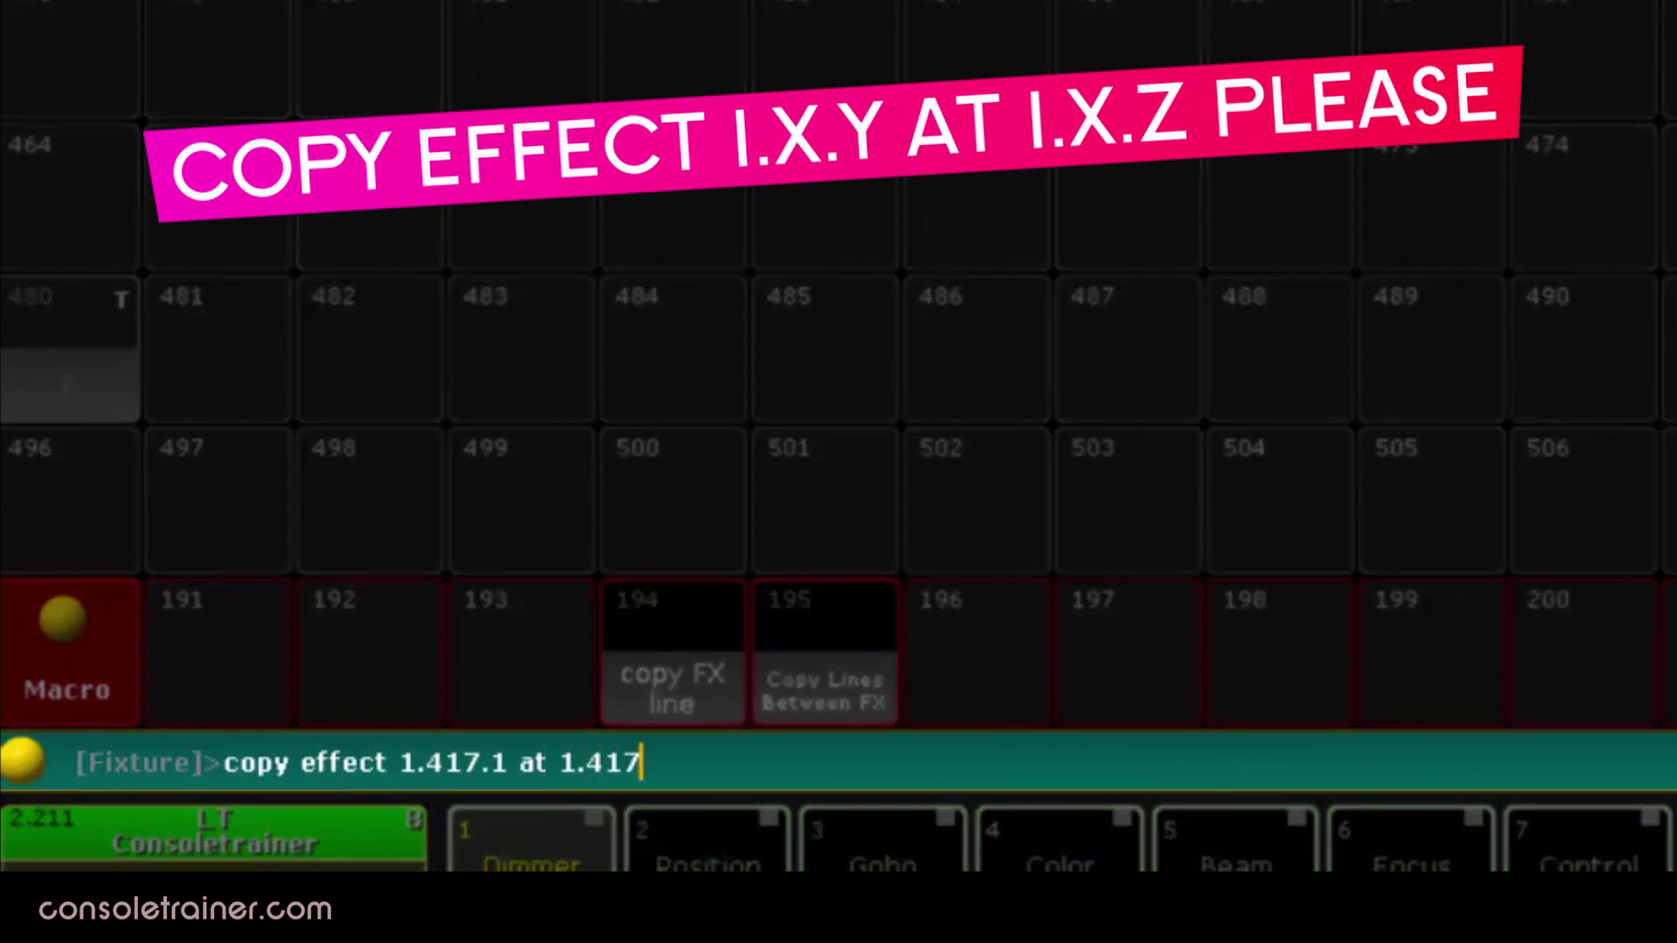
type(".2")
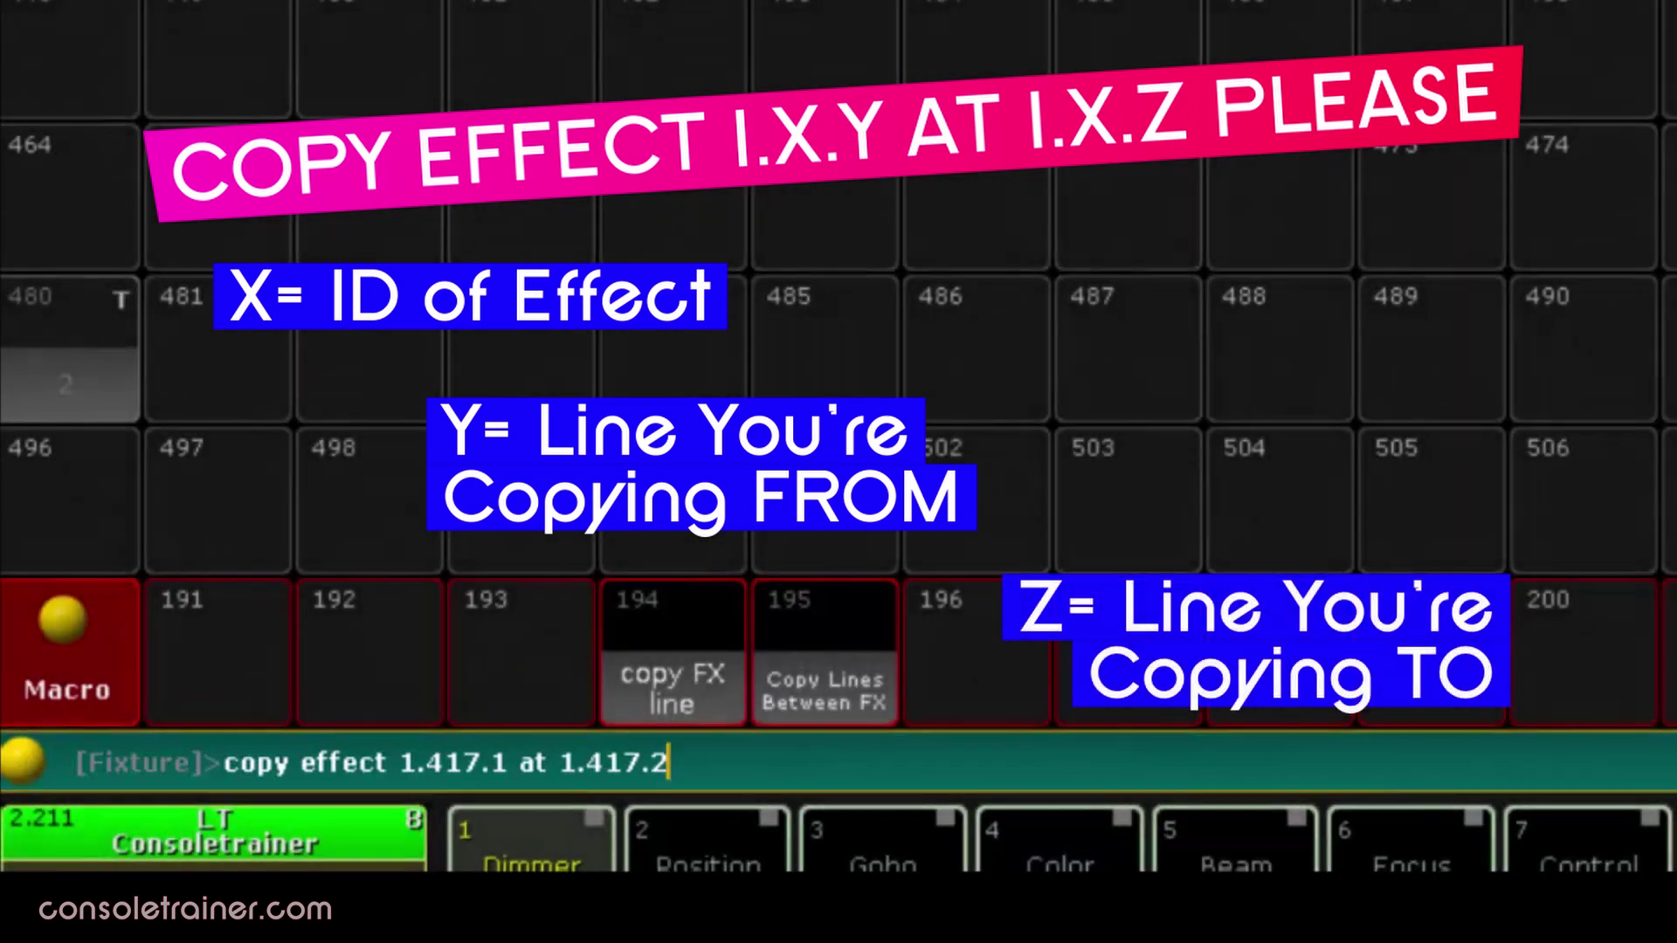
key("Return")
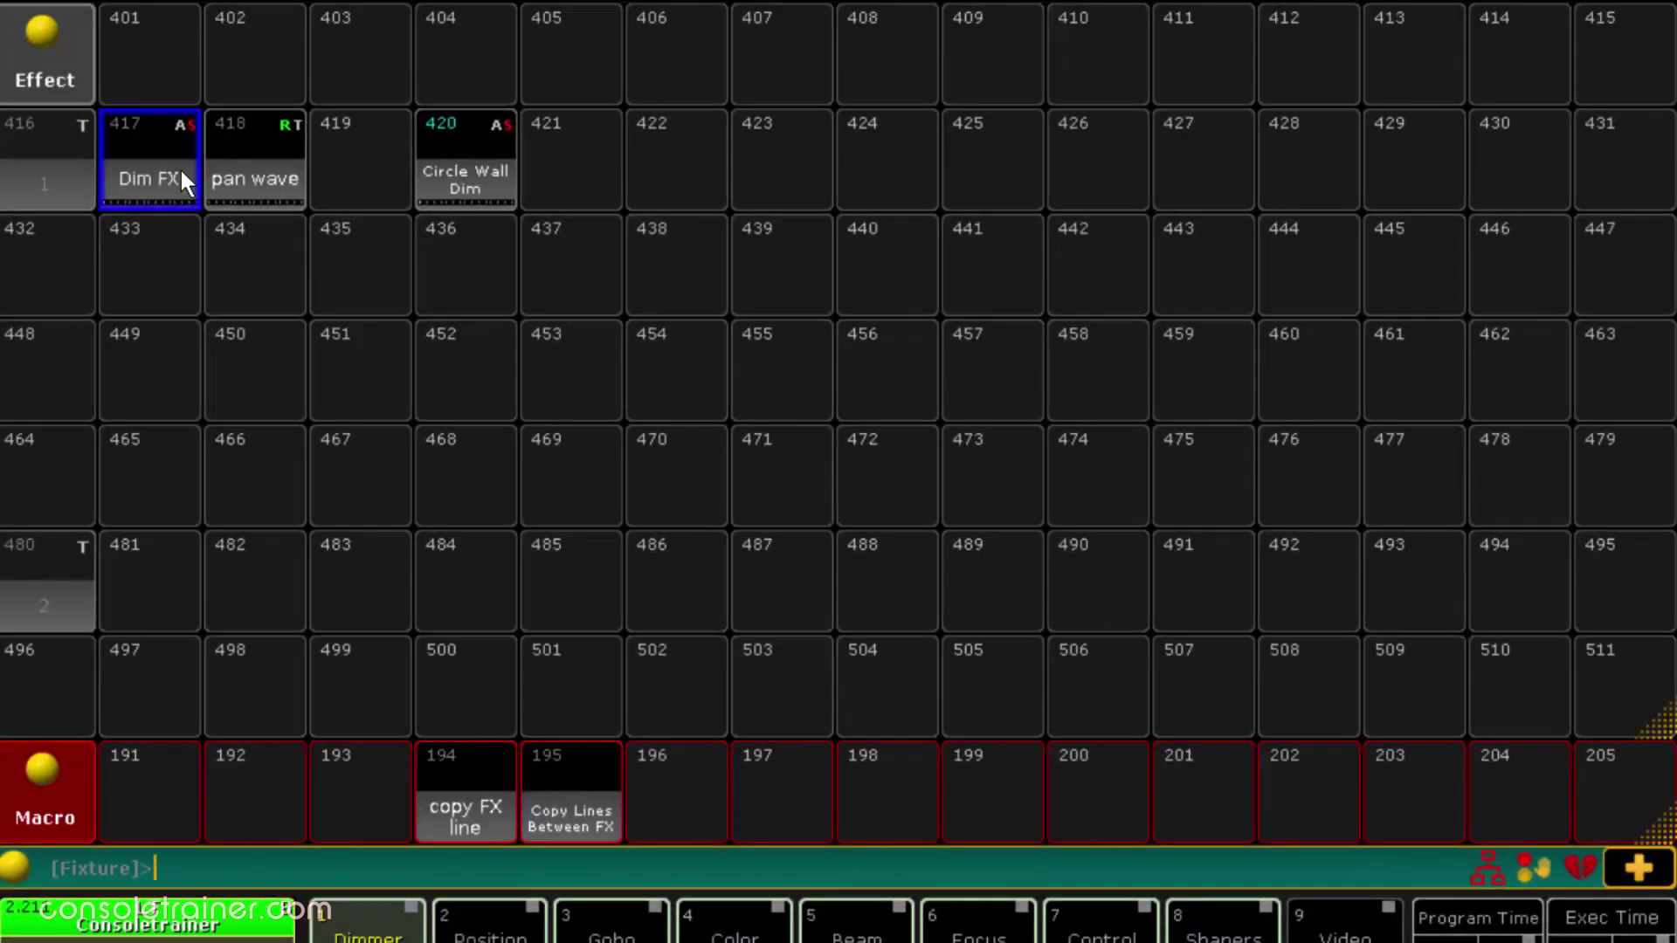
left_click(182, 170)
left_click(115, 253)
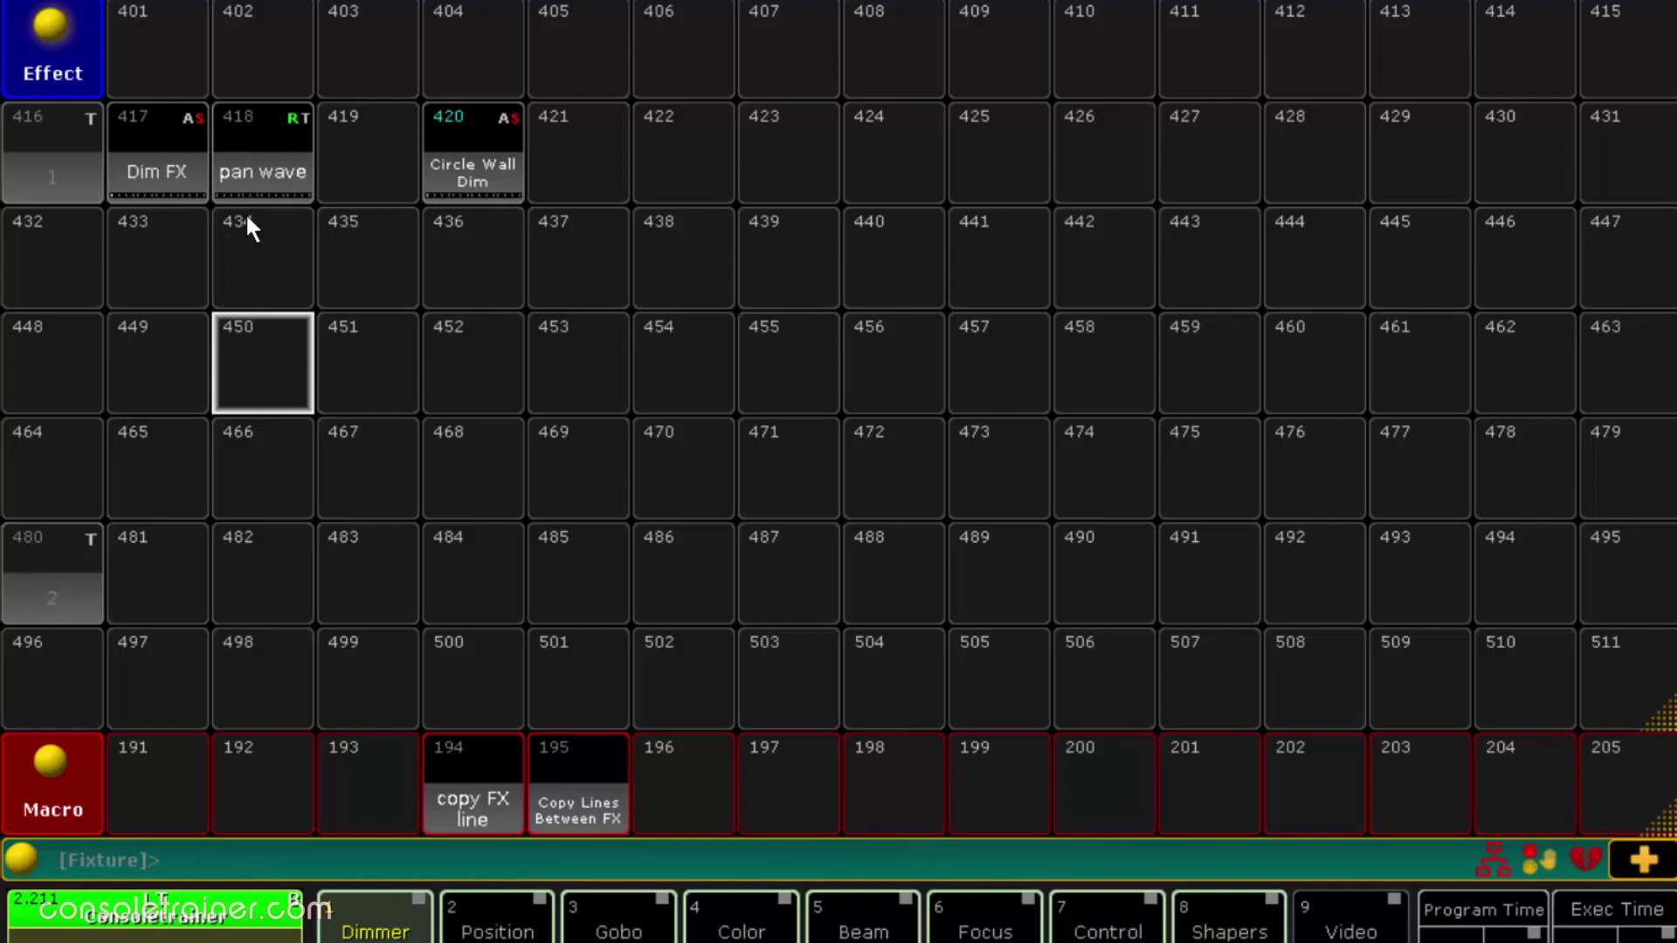
- Run macro 195 with source effect 418 line 1 and destination effect 417 line 2
left_click(585, 758)
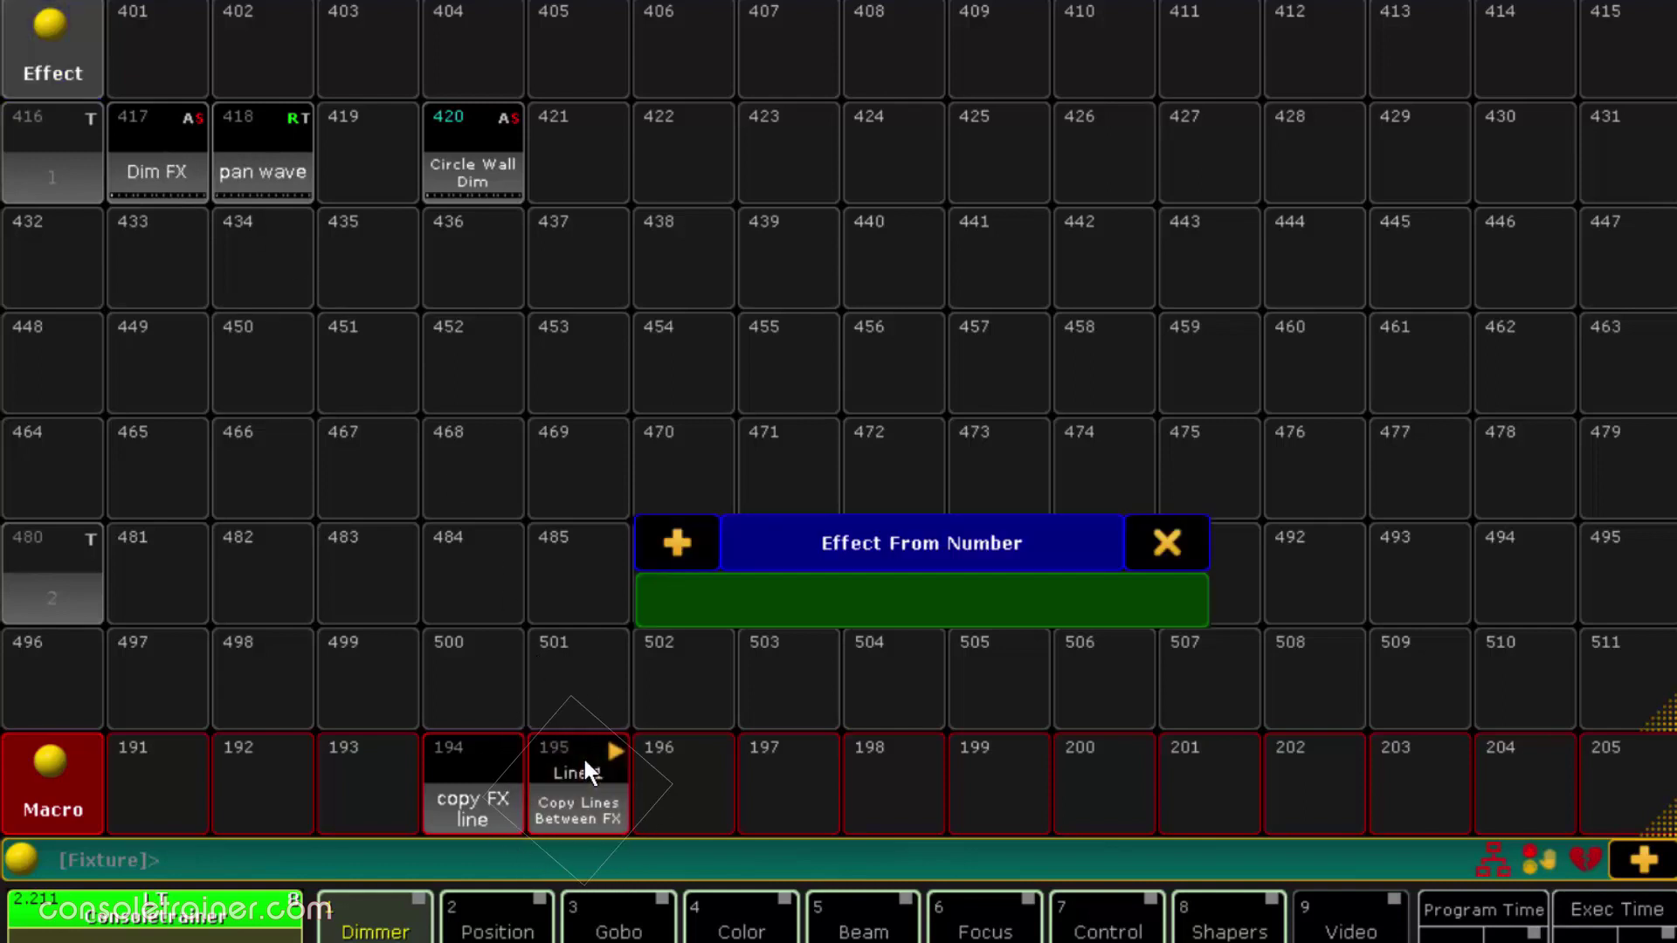
type("418")
key("Return")
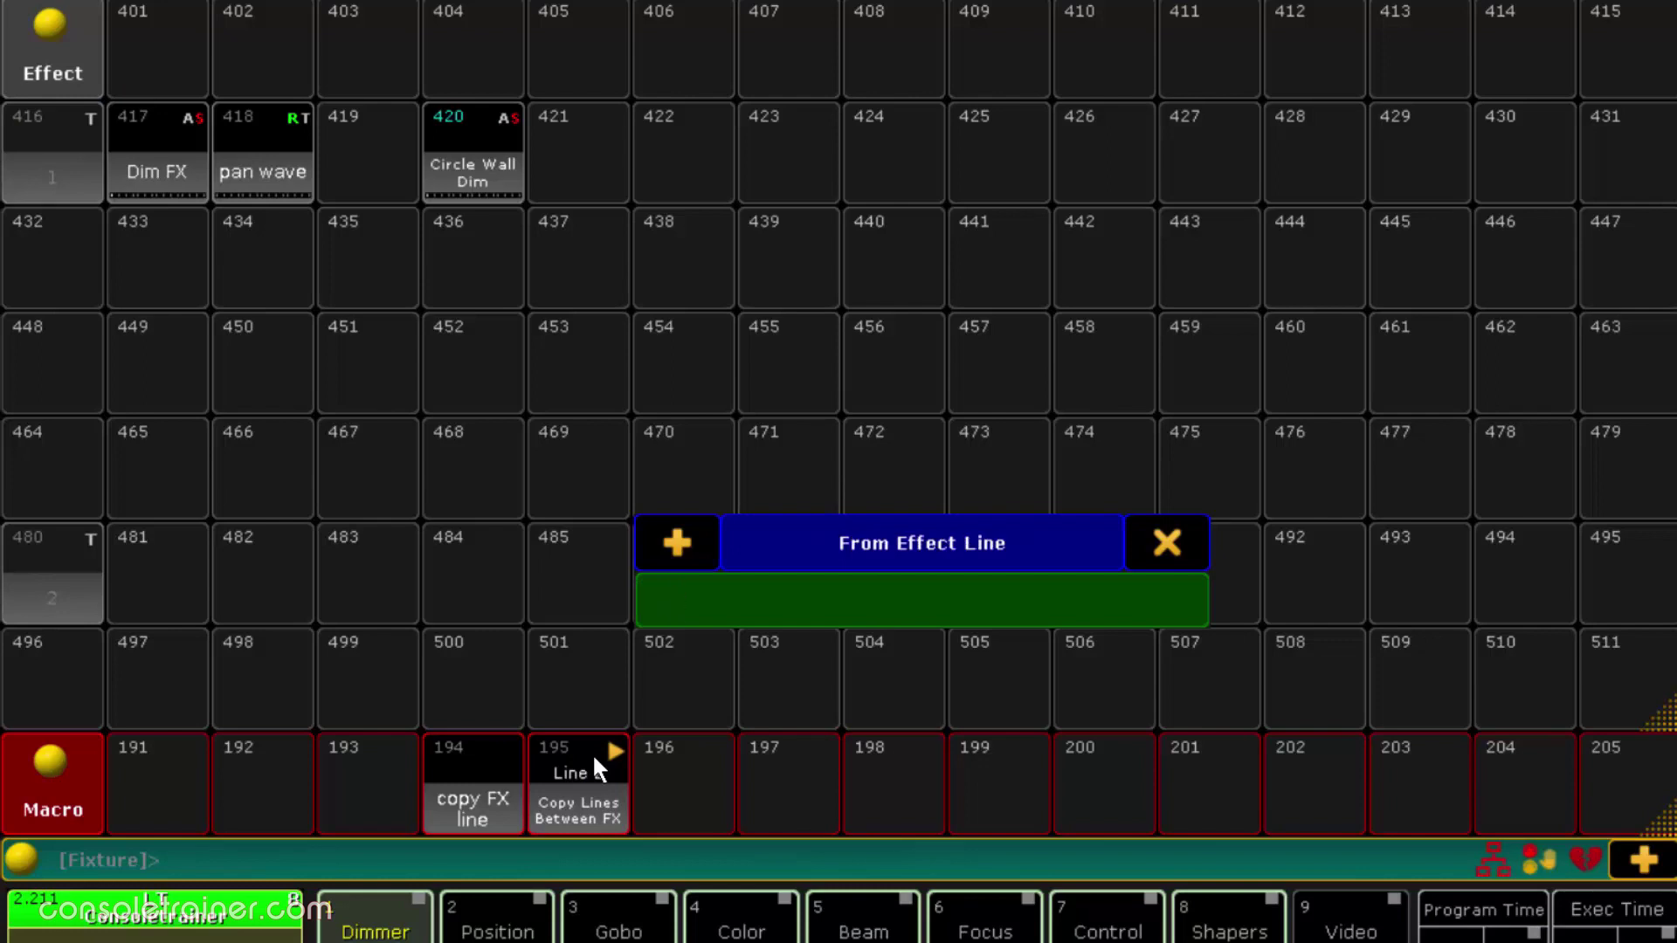
type("1")
key("Return")
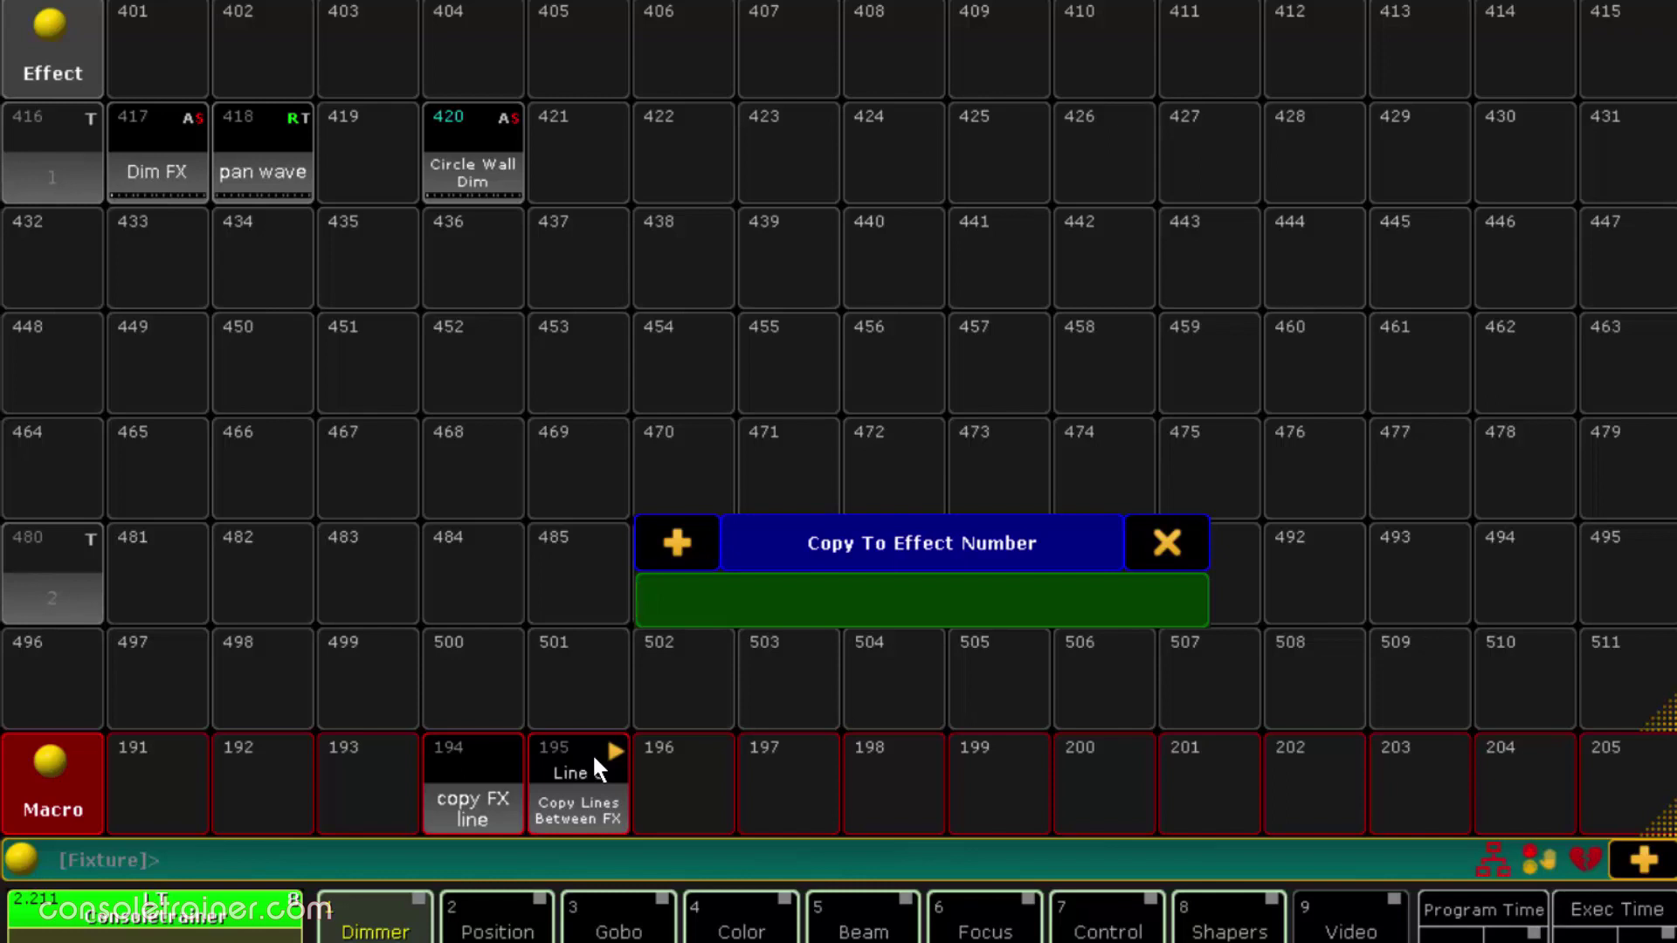
type("17")
key("Return")
type("2")
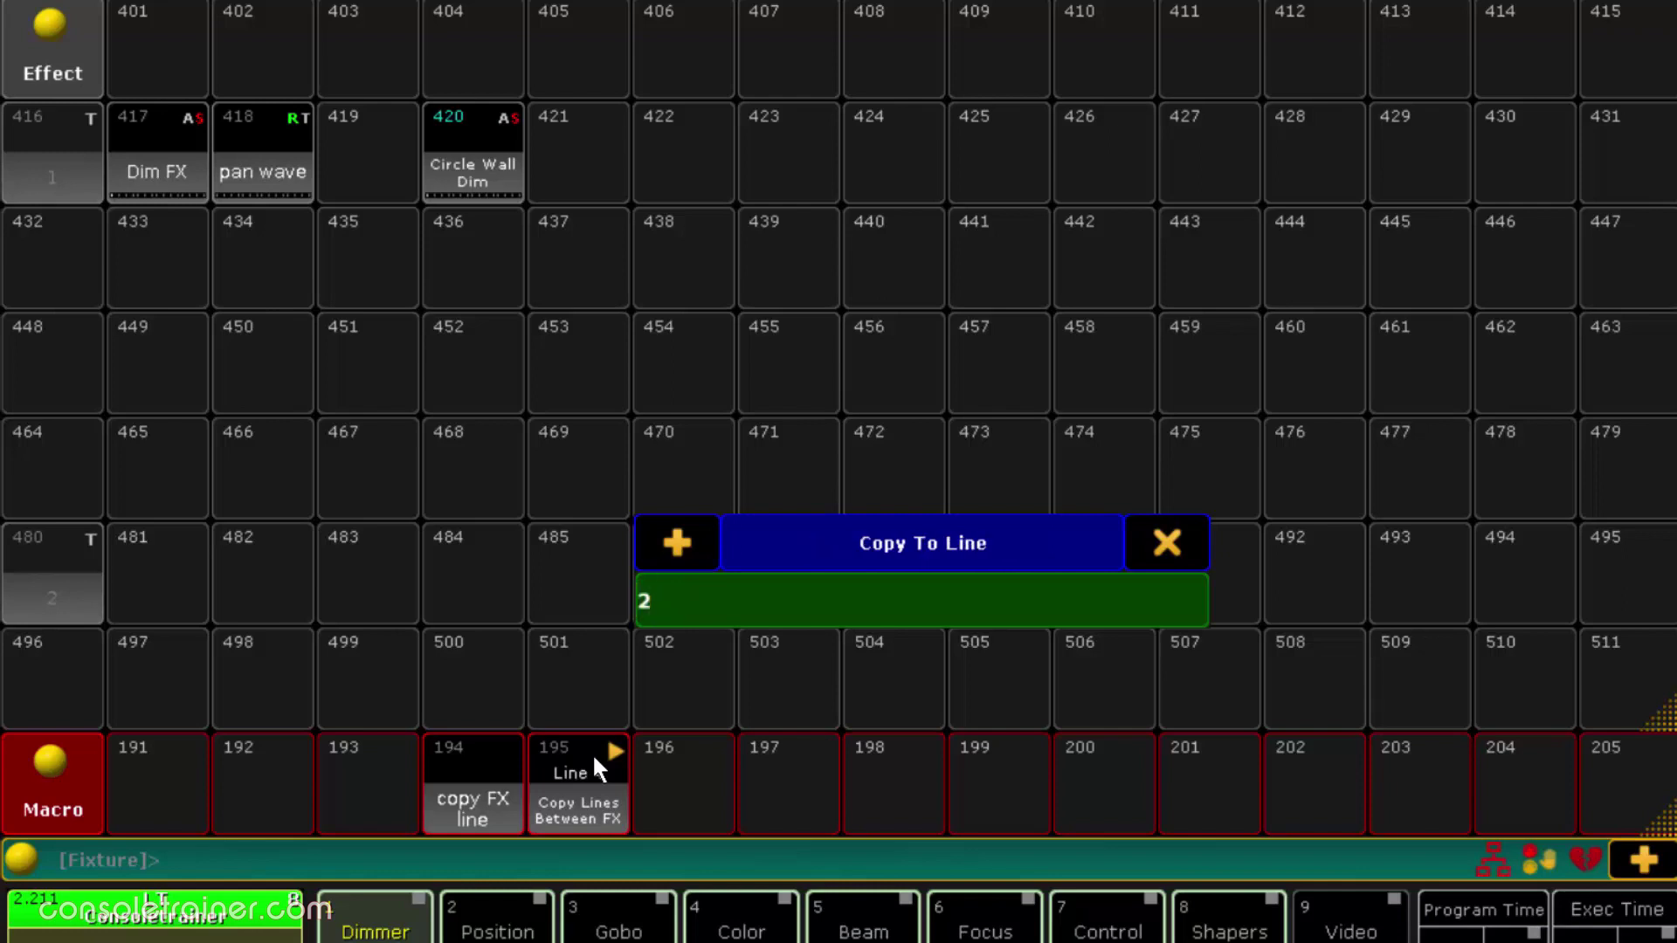
key("Return")
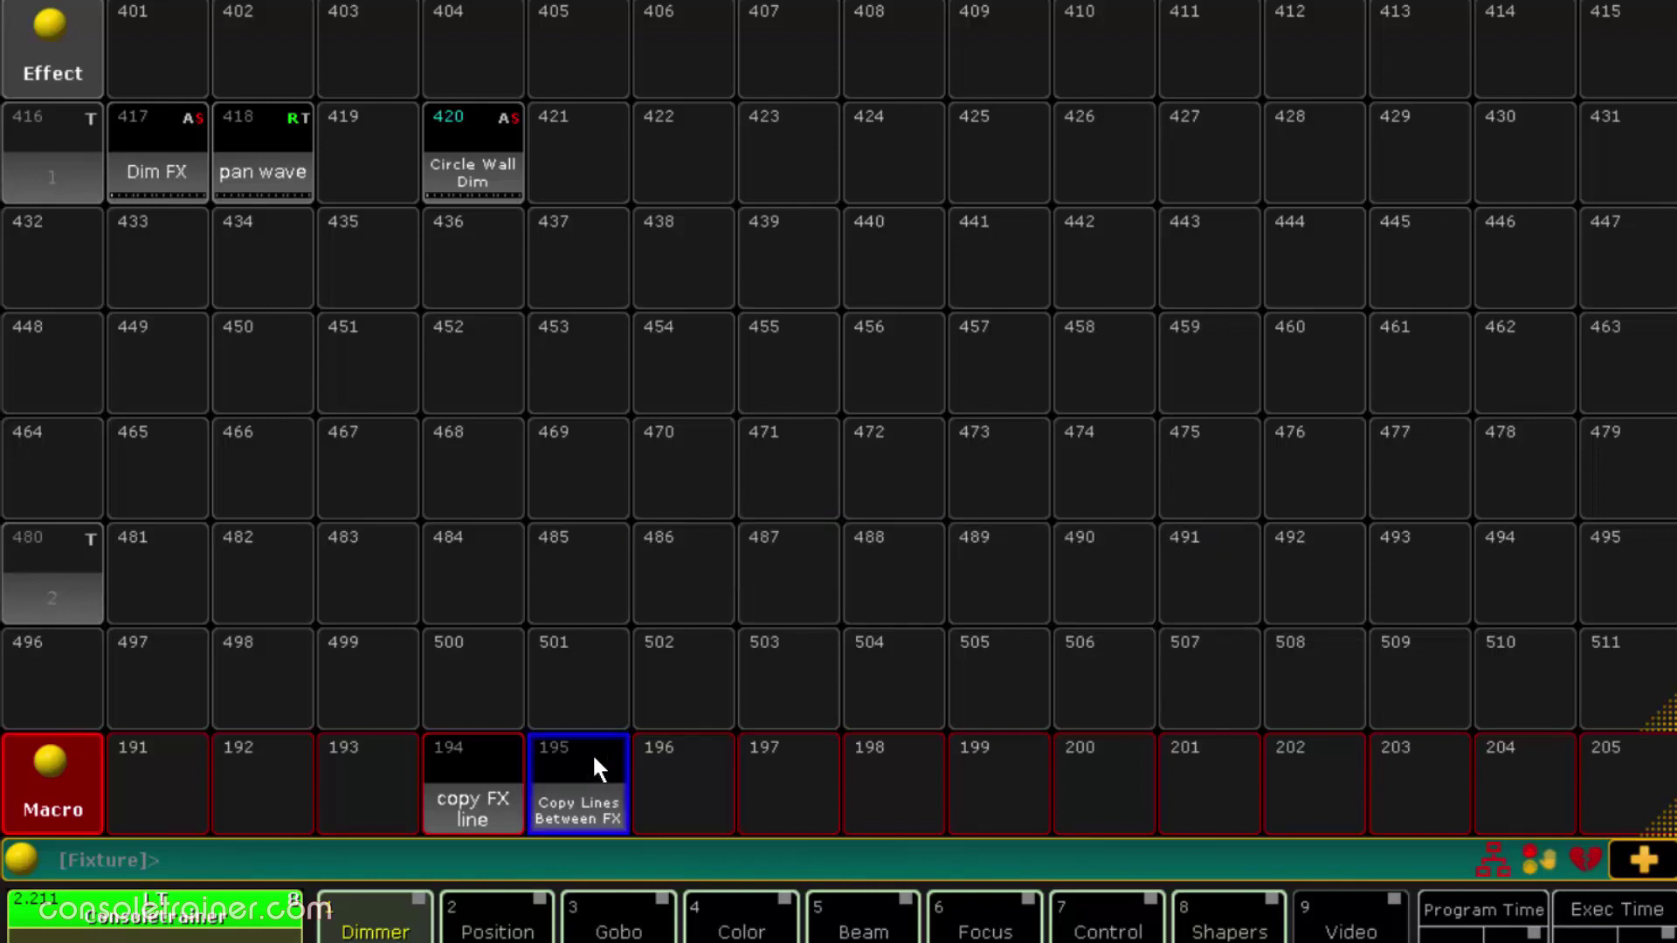
left_click(179, 137)
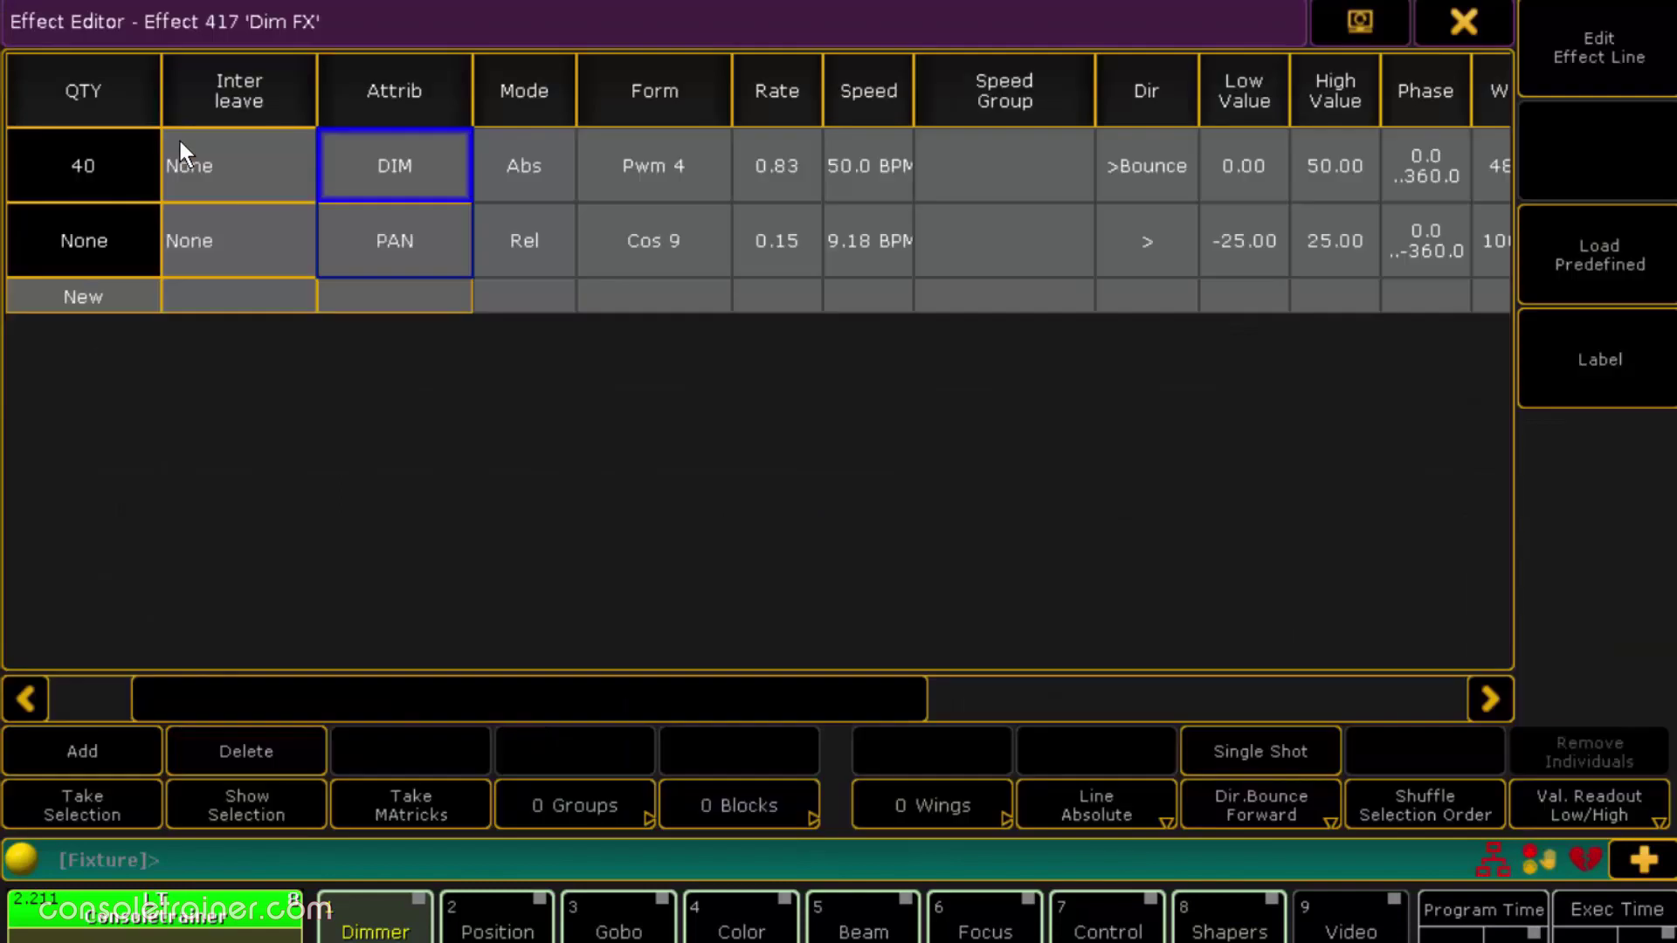
left_click(296, 260)
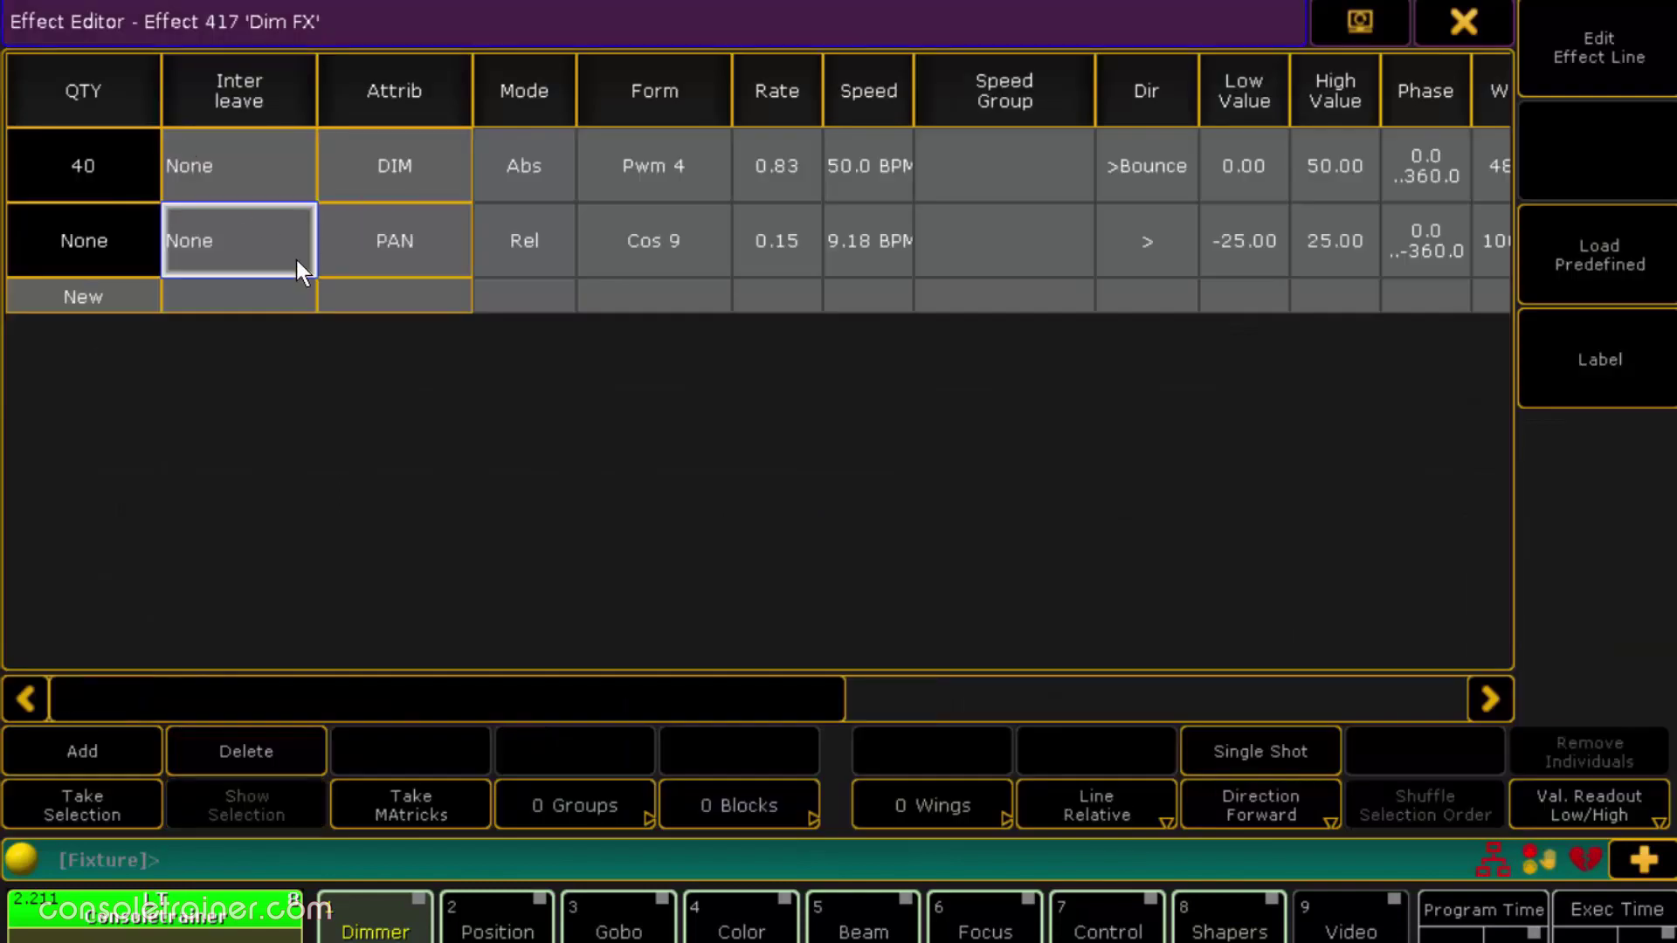
left_click(1480, 15)
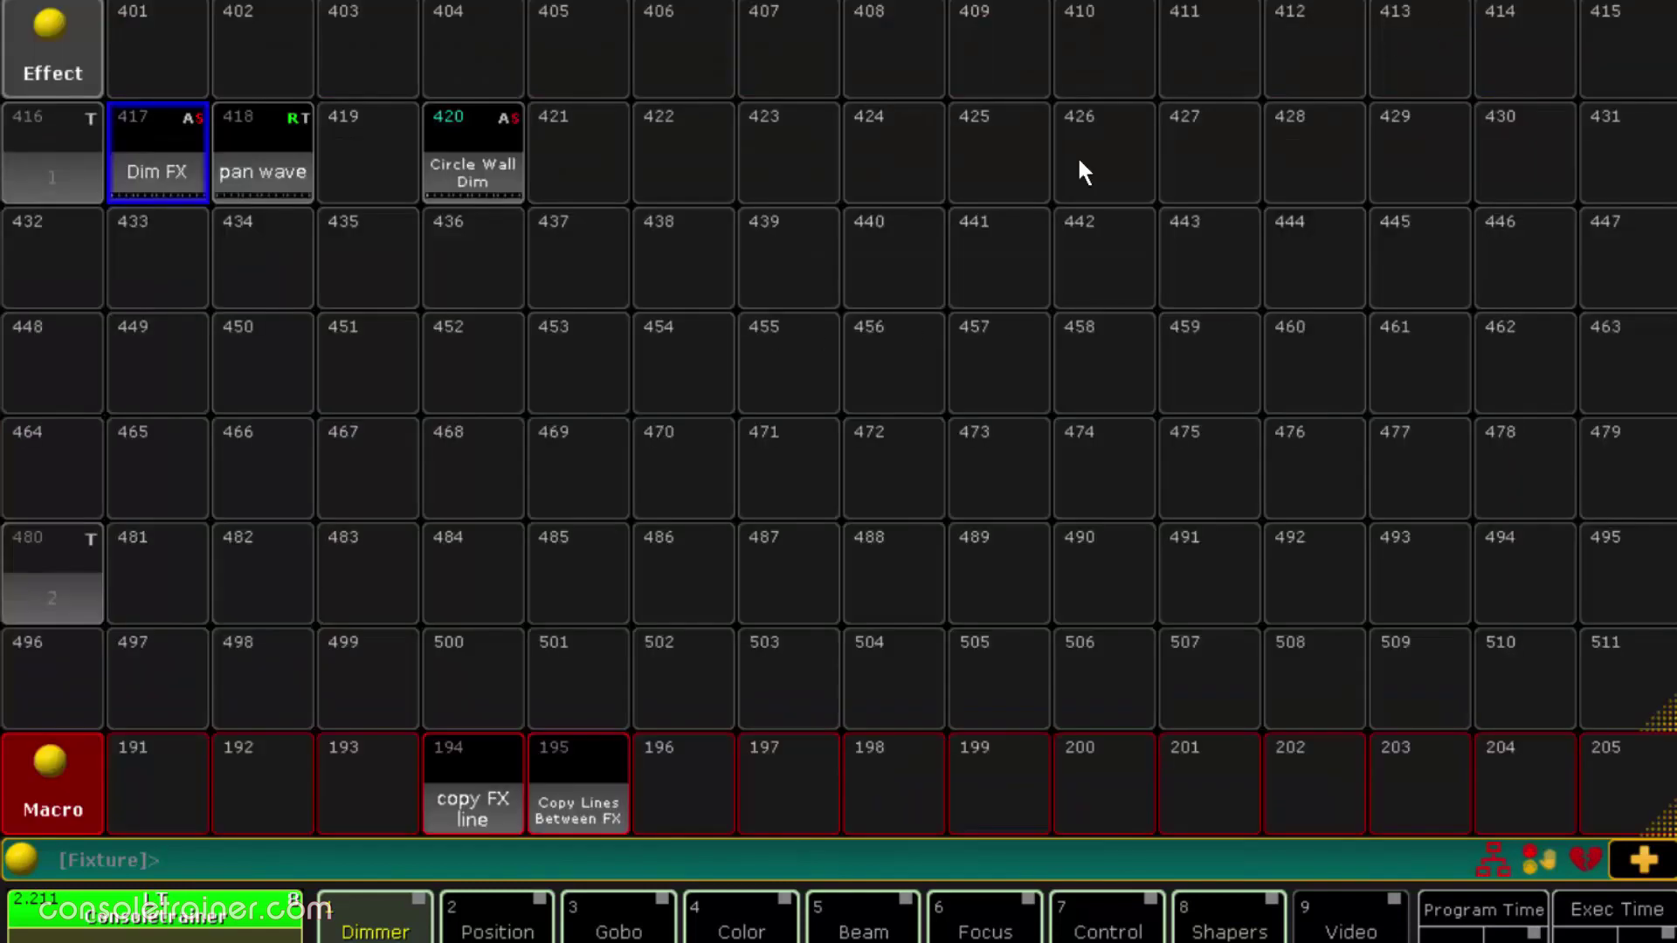
left_click(605, 757)
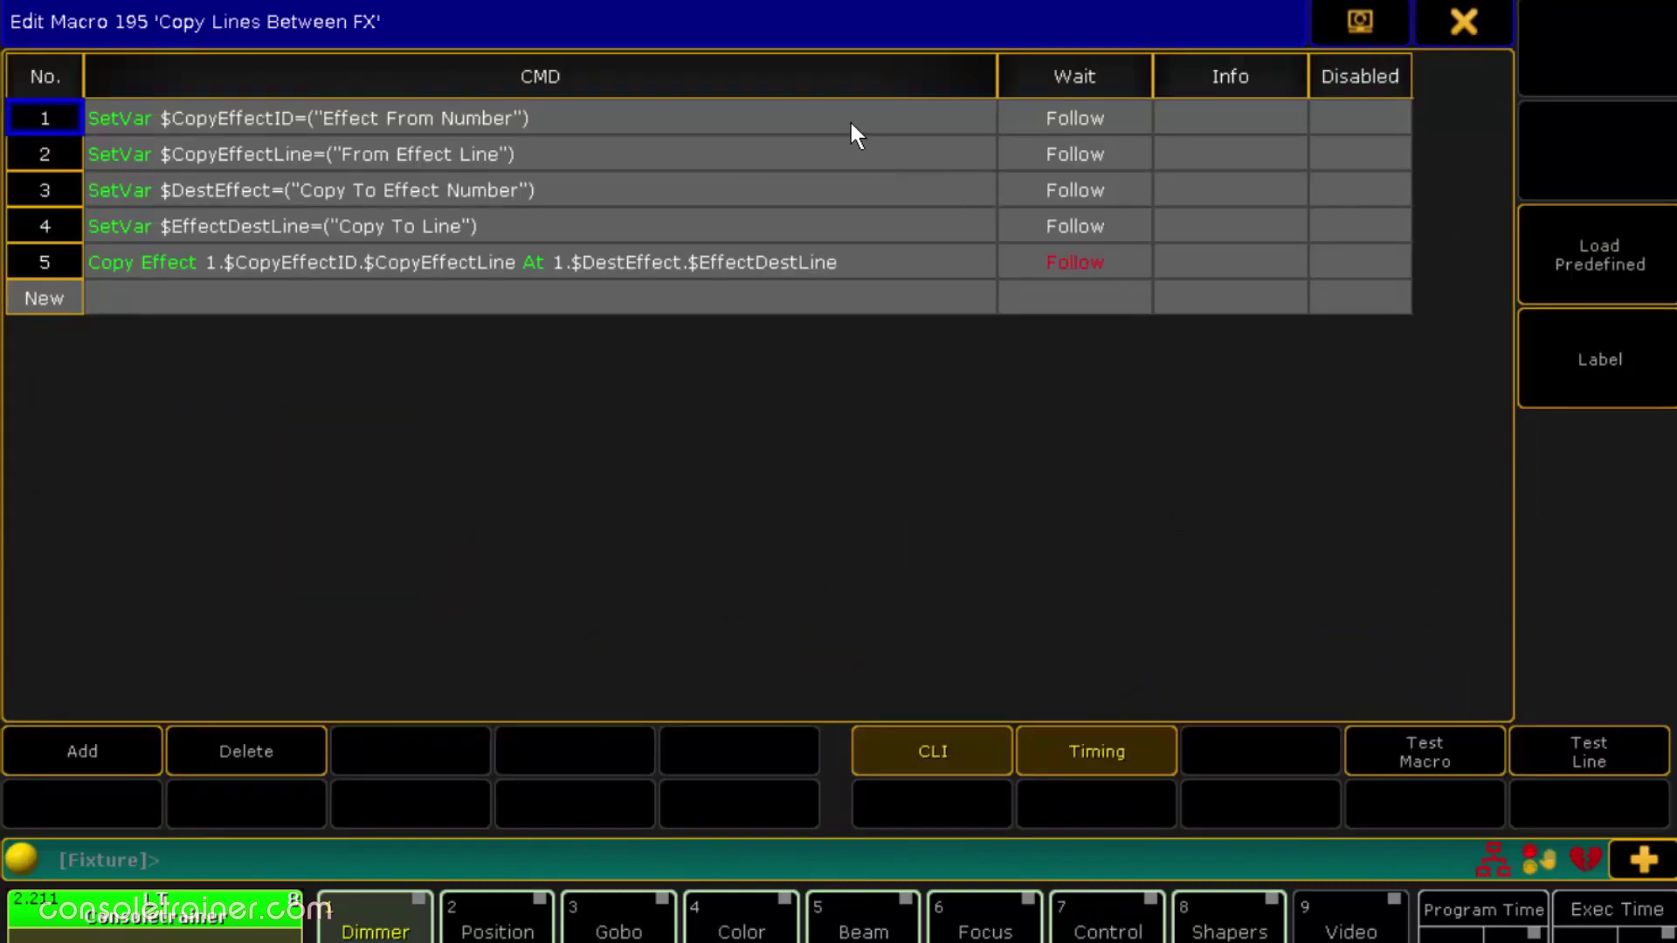
left_click(932, 257)
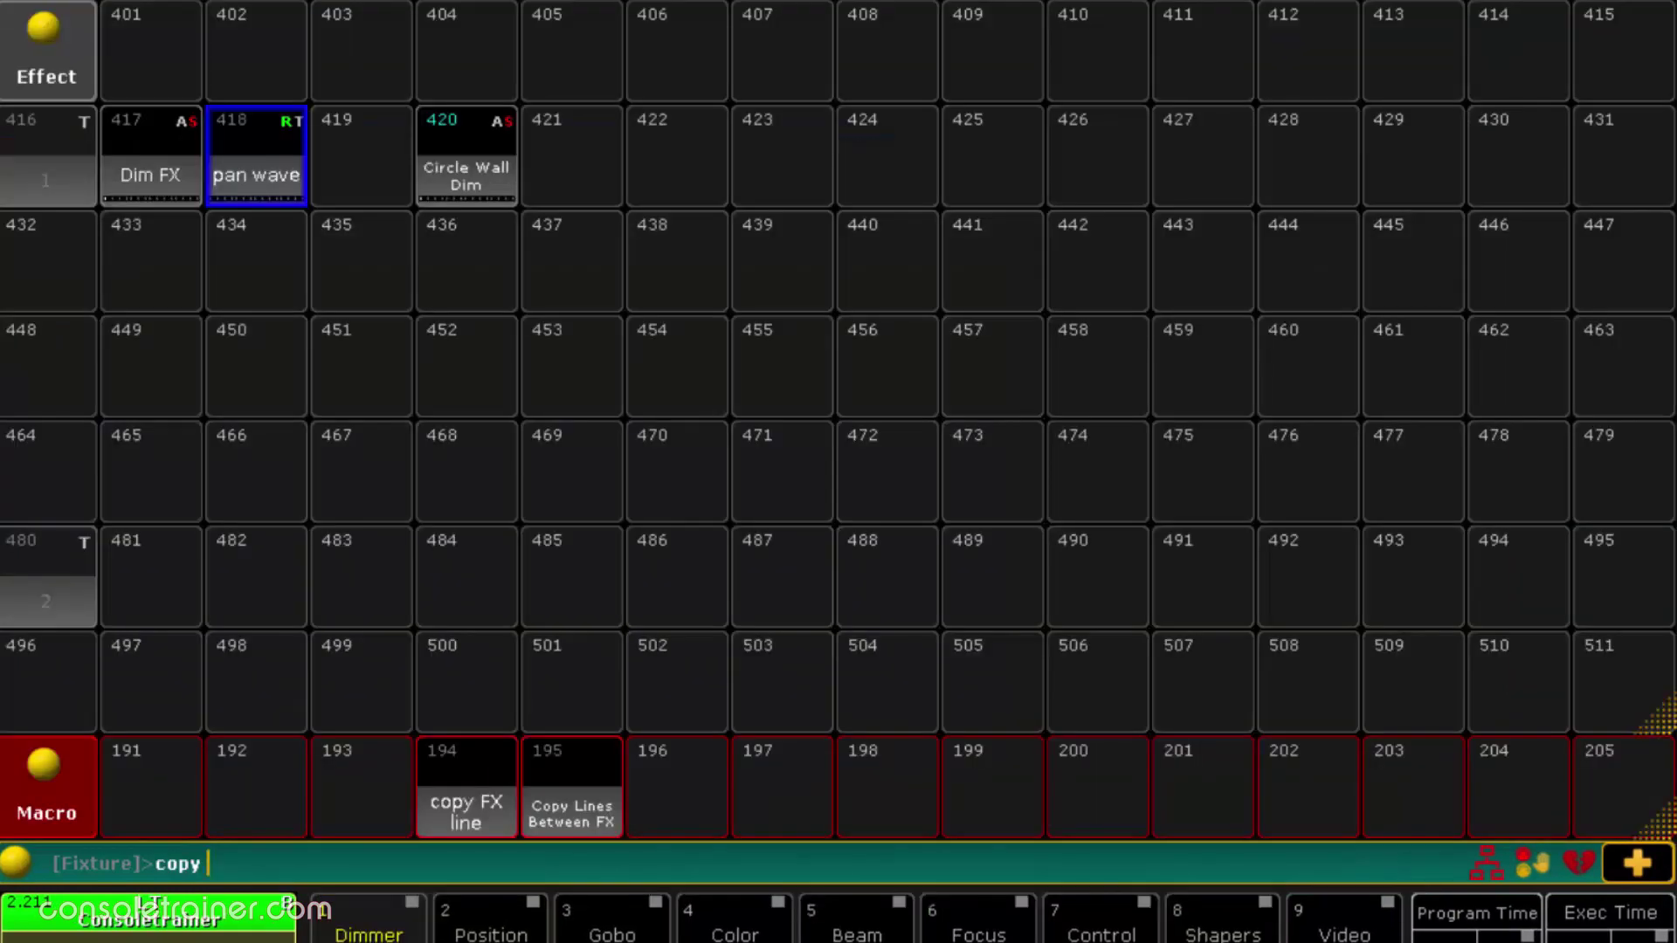
- Enter 'effect 1.418.1 at 1.417.2' on the command line to copy 418's line 1 to 417's line 2
type("effect 1.4")
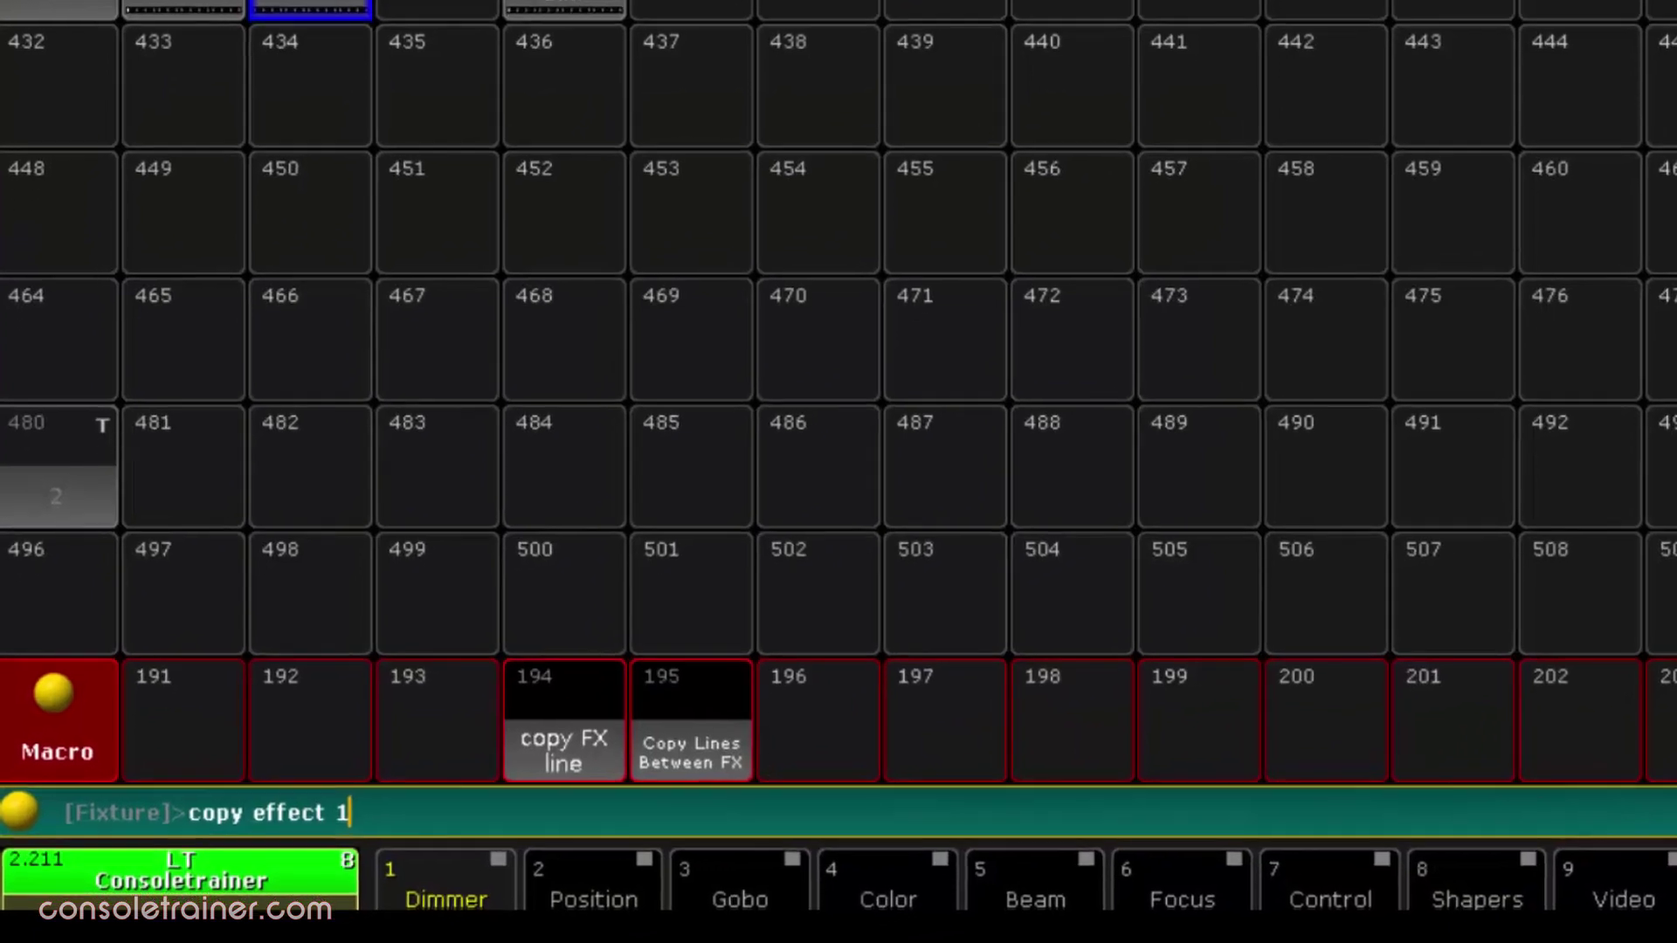
type("18.1")
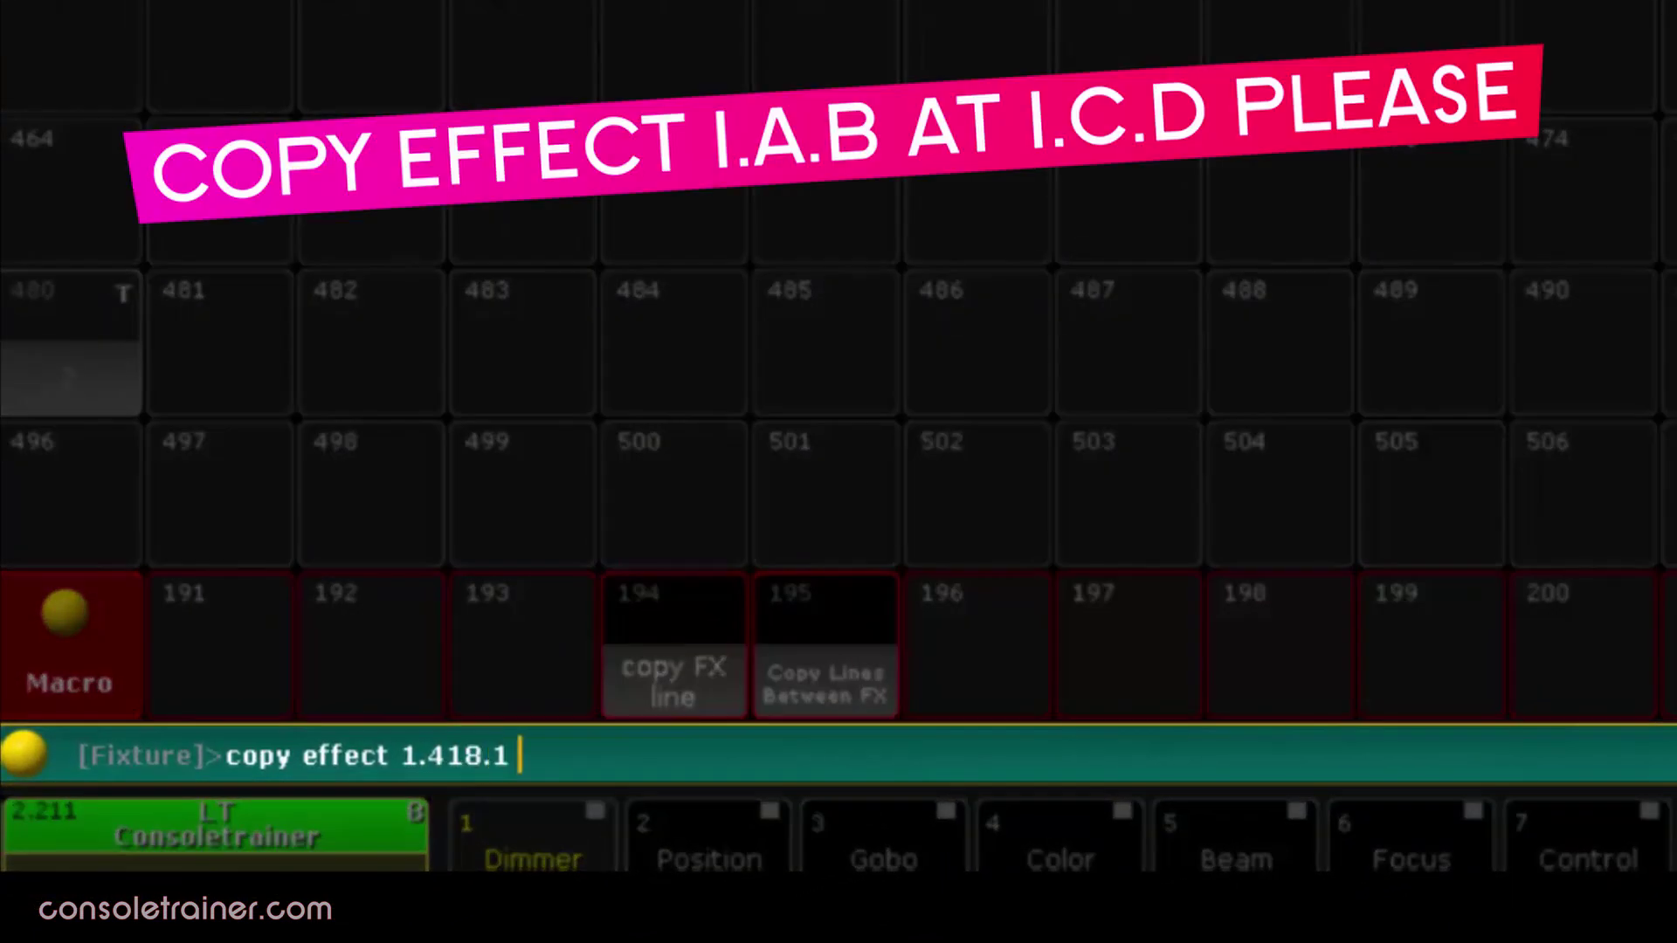
type(" at 1.417")
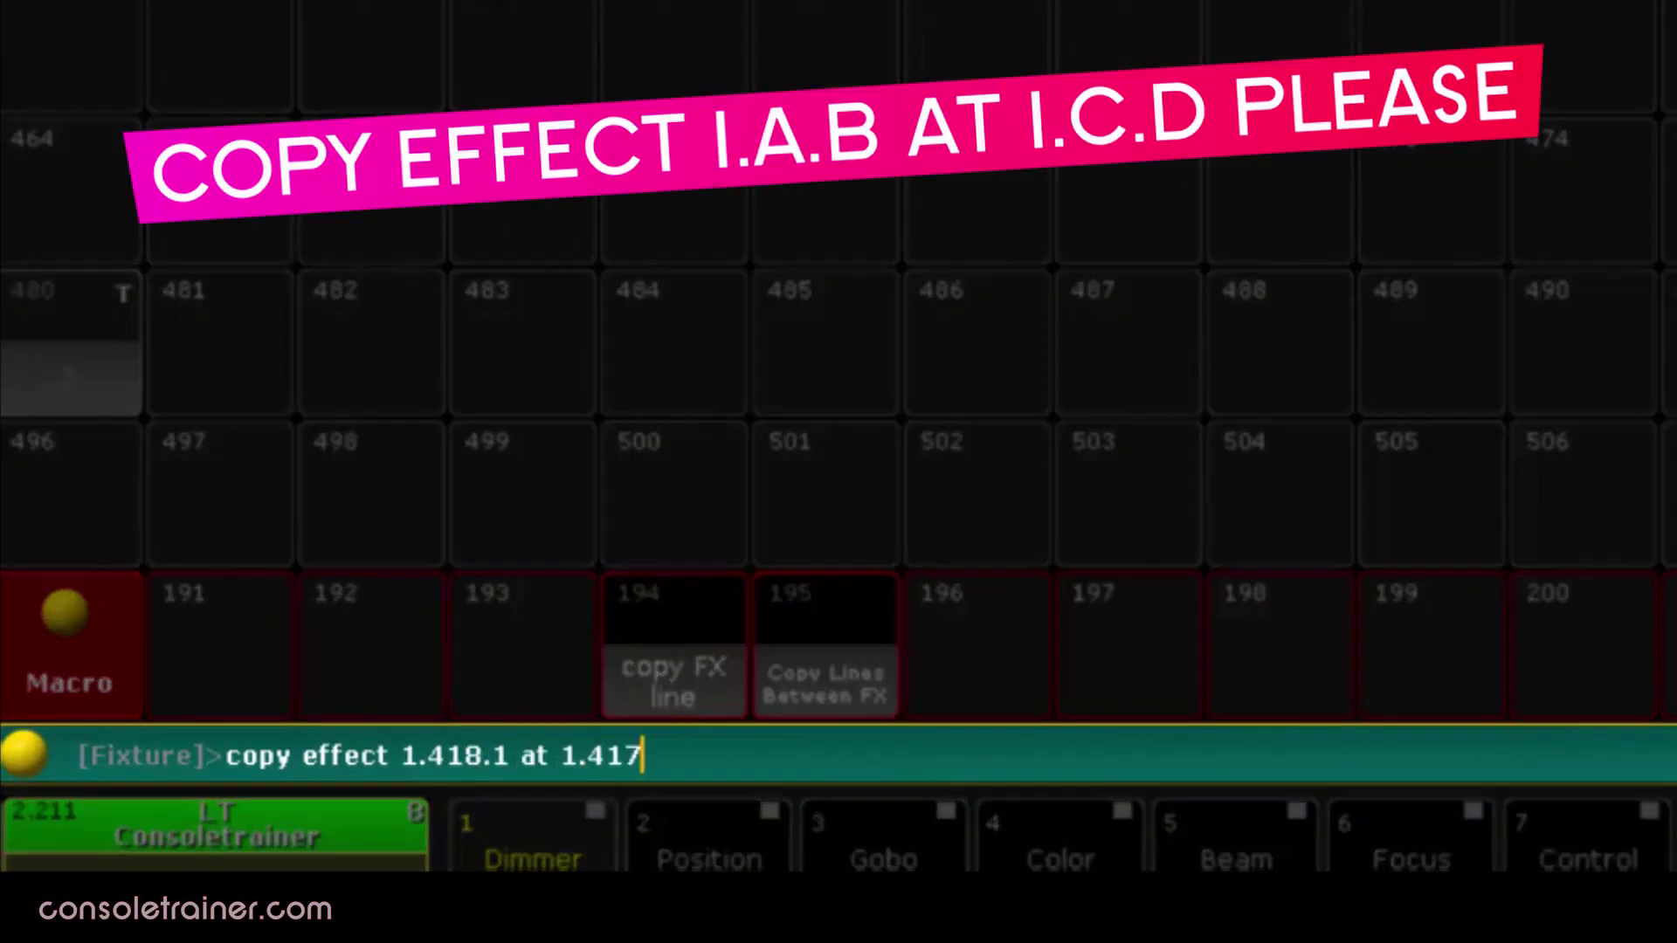
type(".2")
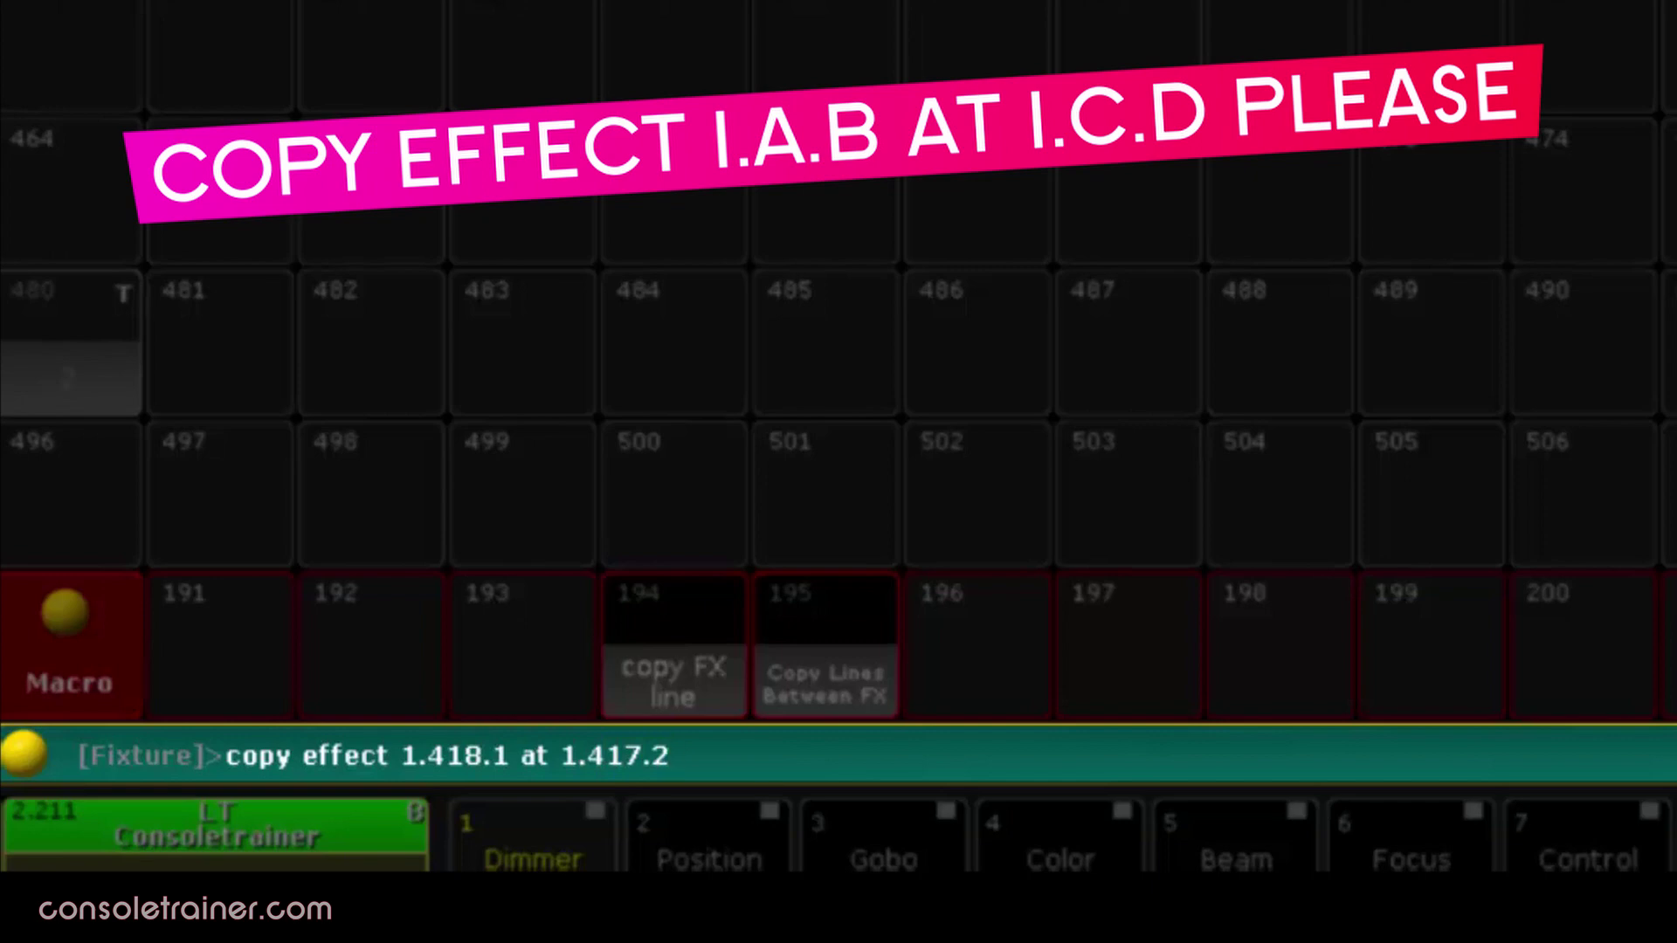